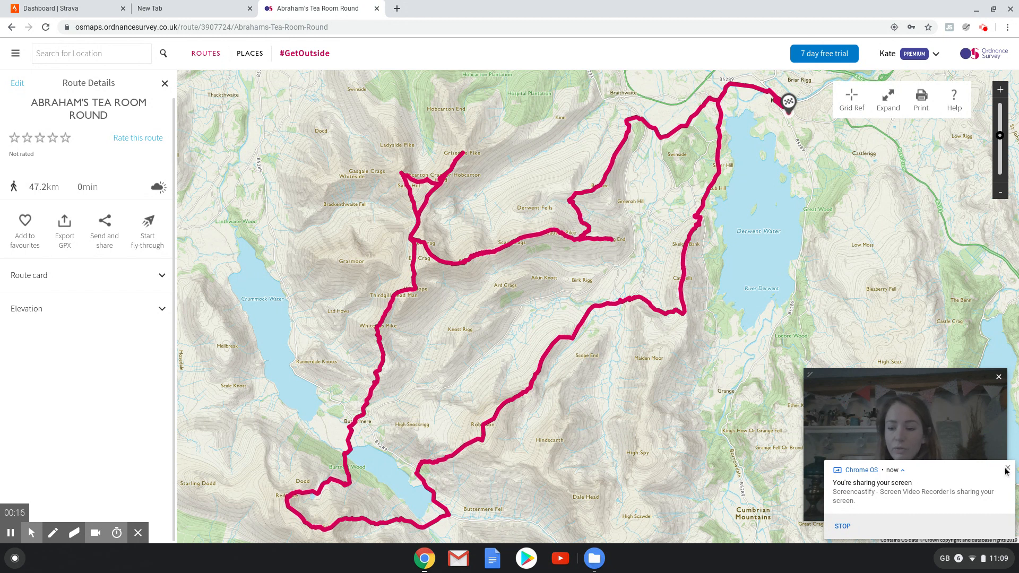
Play the 3D fly-through of the Abraham's Tea Room Round route, and exit it to return to the route details.
click(1007, 467)
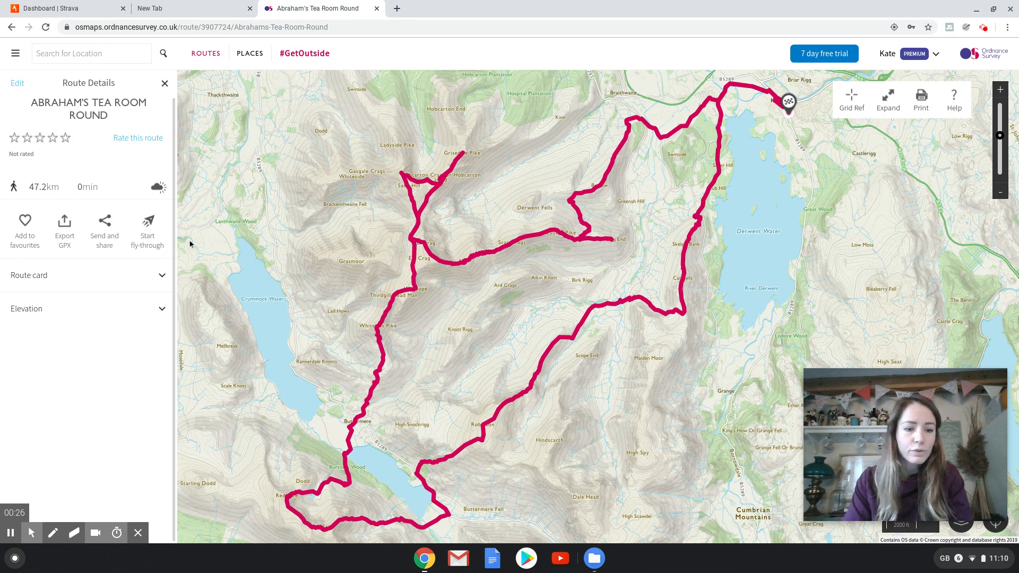
click(167, 236)
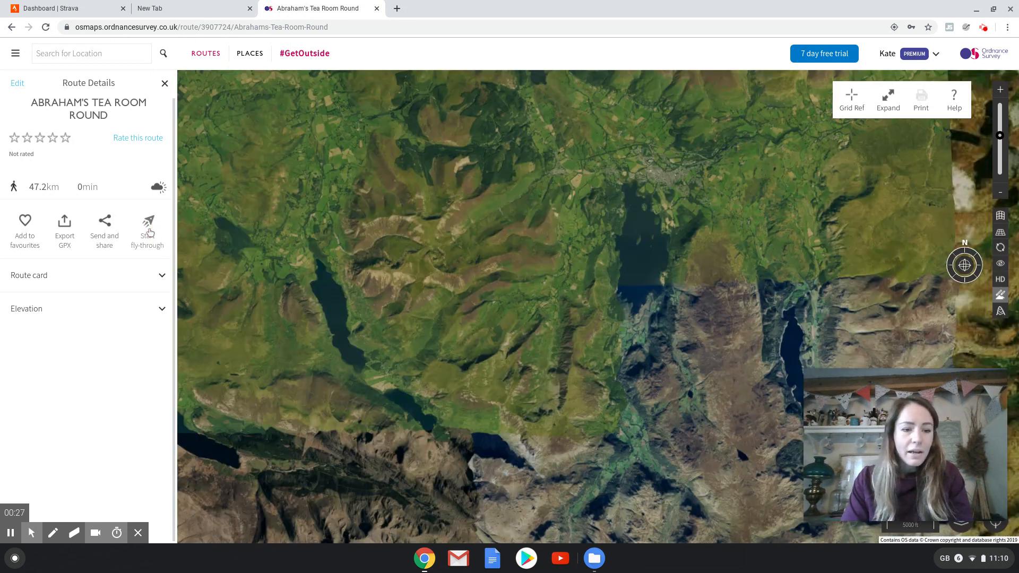
click(150, 230)
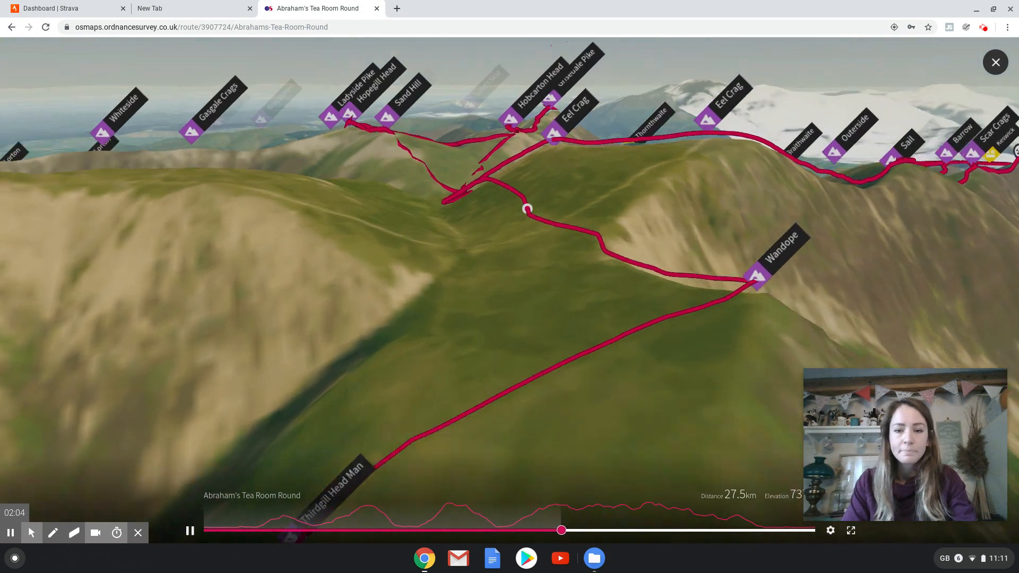
key(Escape)
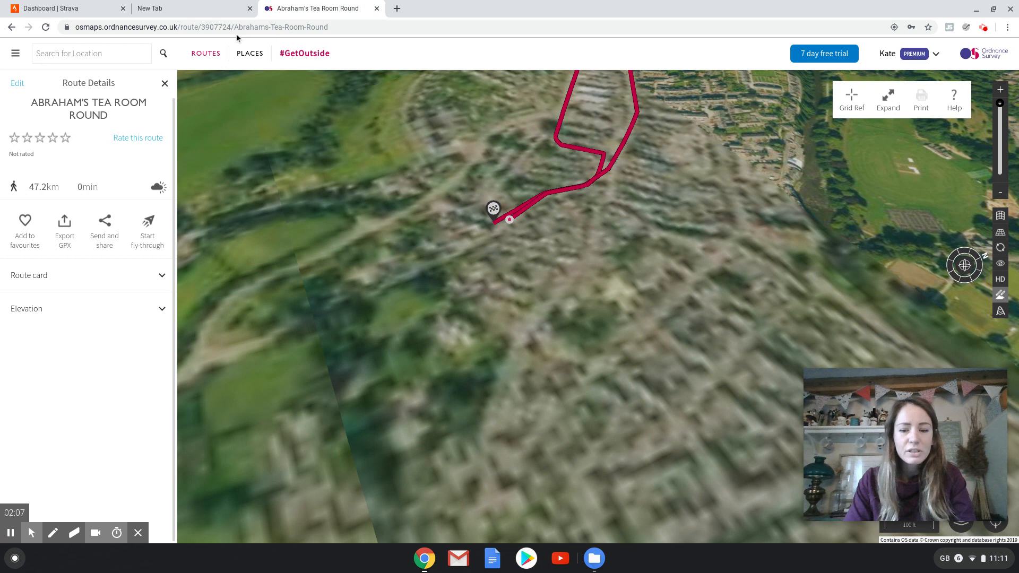
Search Google for OSmaps and open the OS Maps app information page through the Ordnance Survey official shop result.
click(202, 5)
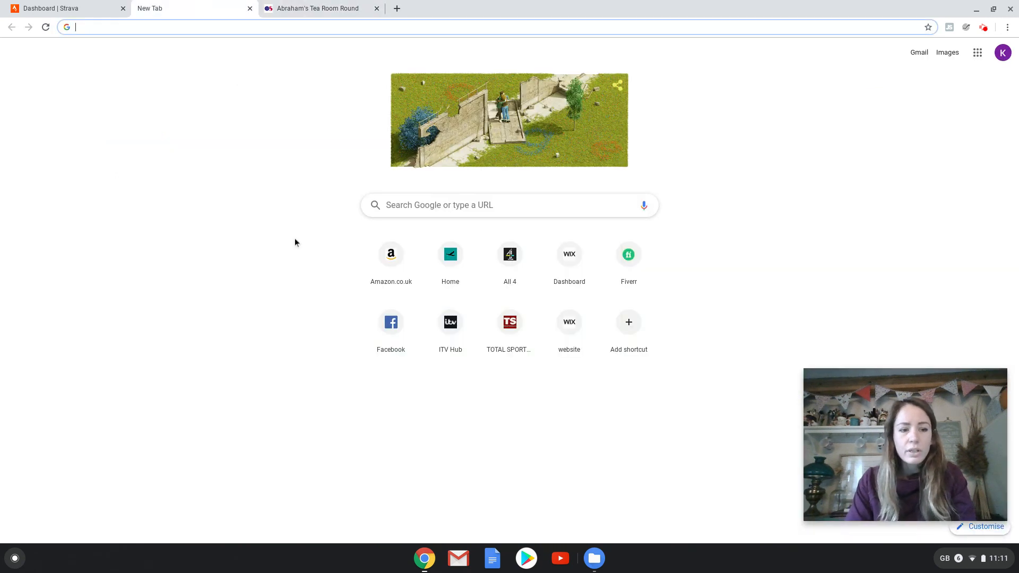
text(OS)
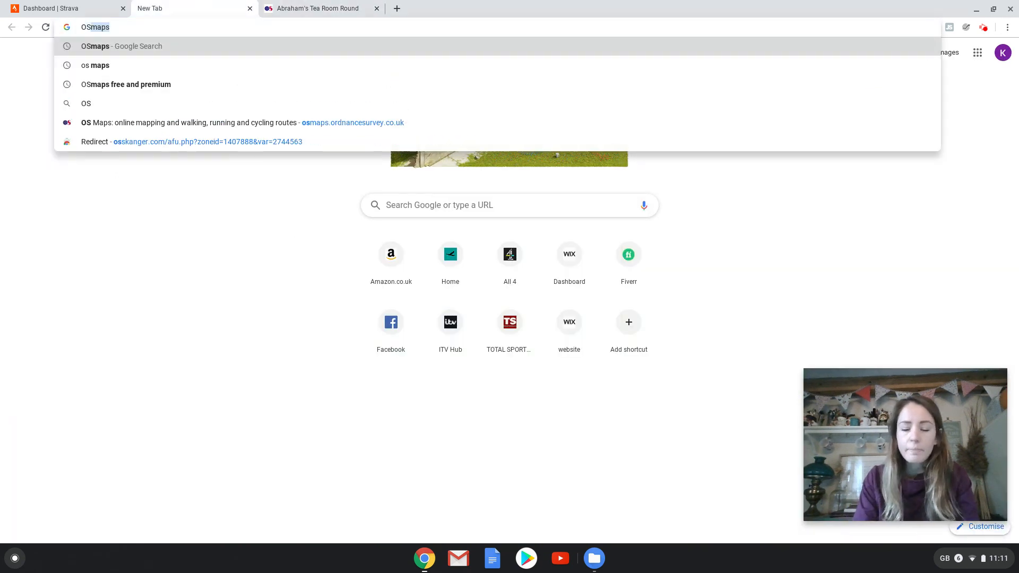
key(Return)
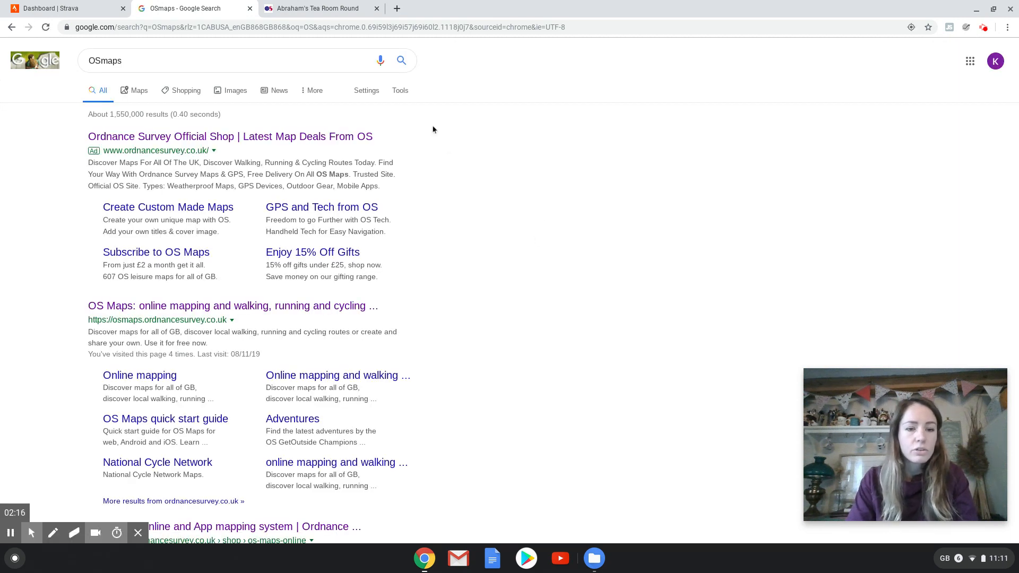
click(295, 139)
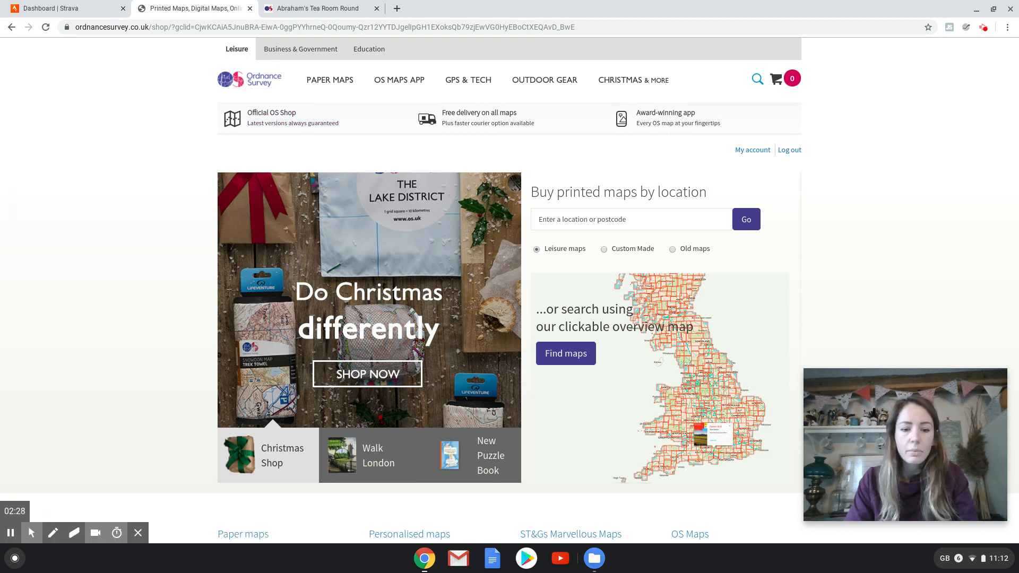
mouse_move(419, 80)
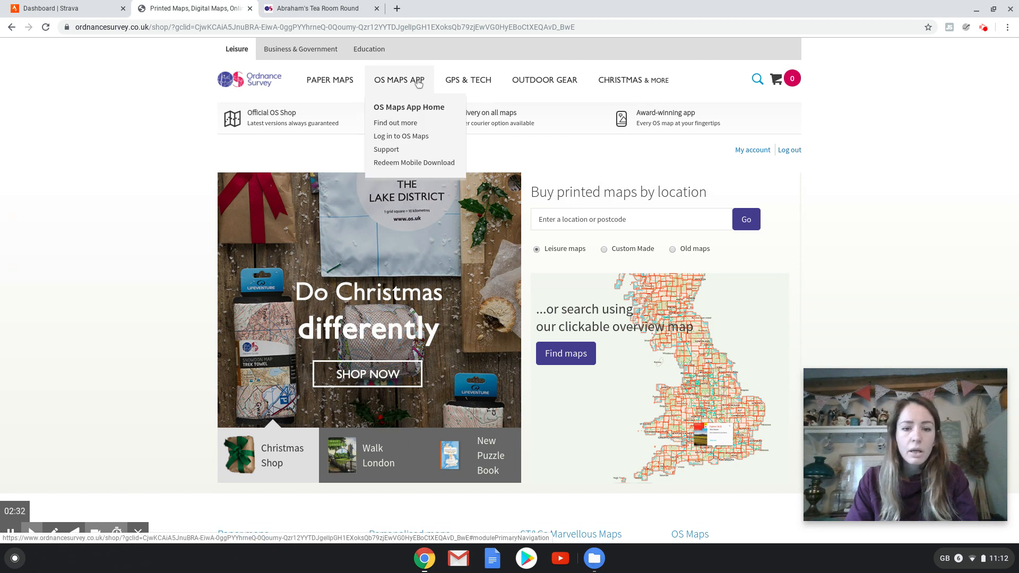
click(402, 124)
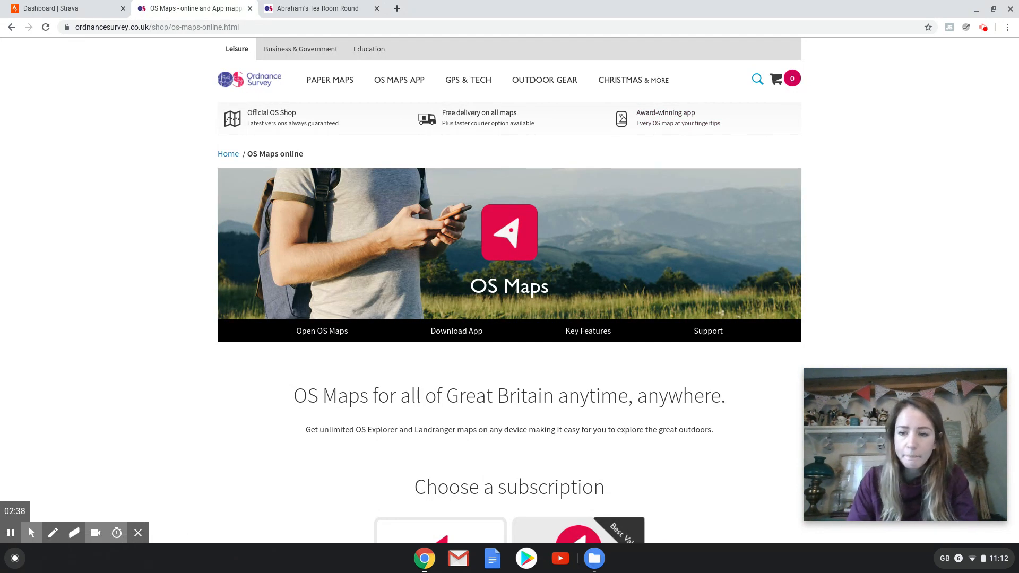
Examine the OS Maps subscription prices, the What's inside section and the Free Registered versus Premium features table.
scroll(509, 287, down, 4)
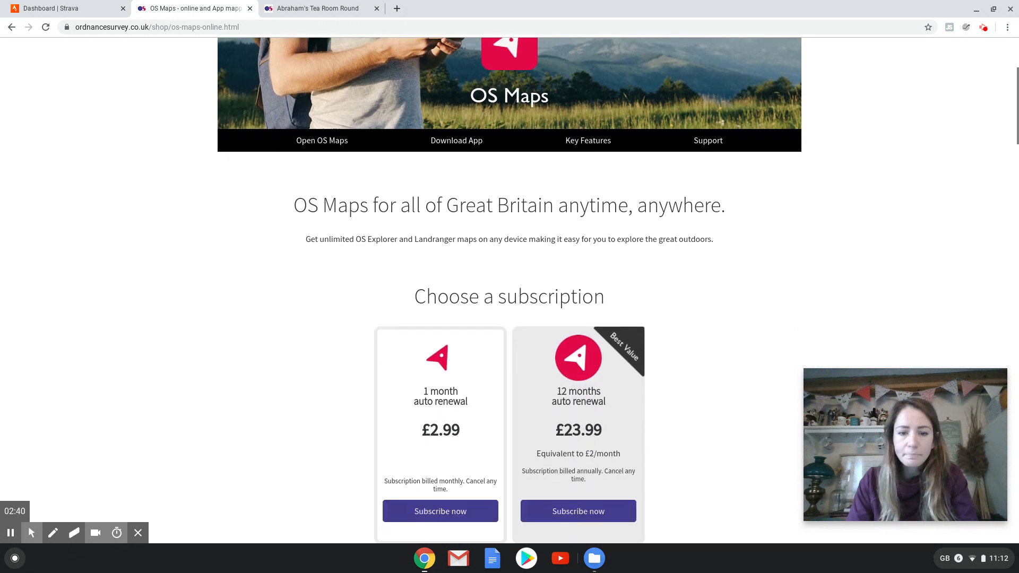
scroll(509, 290, down, 3)
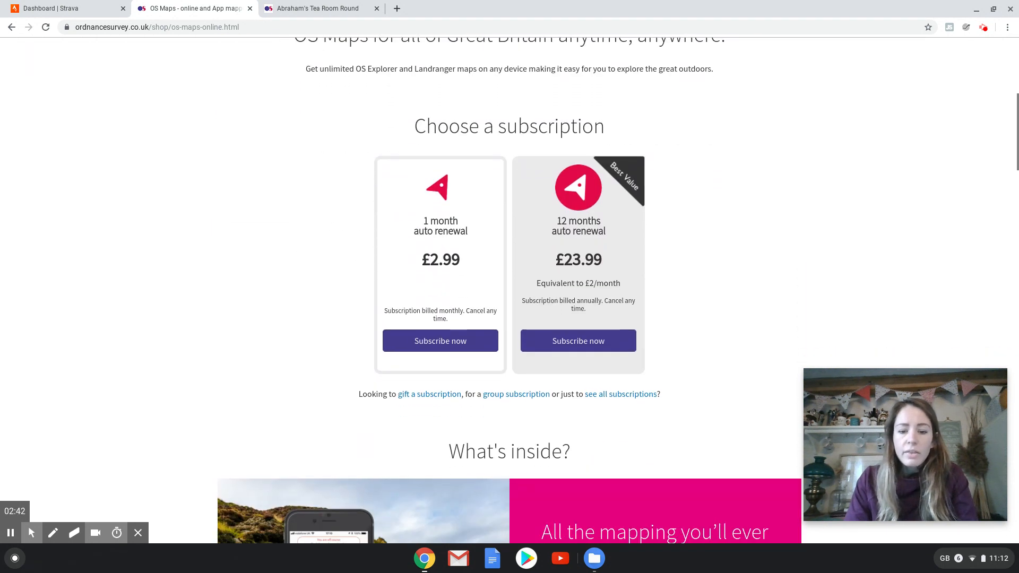
scroll(509, 290, down, 1)
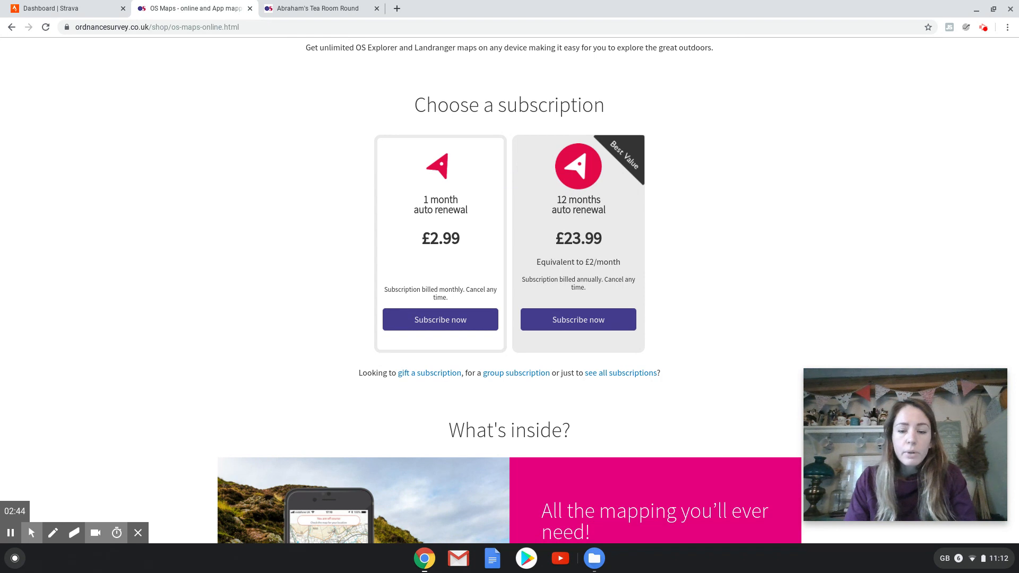
scroll(510, 290, down, 1)
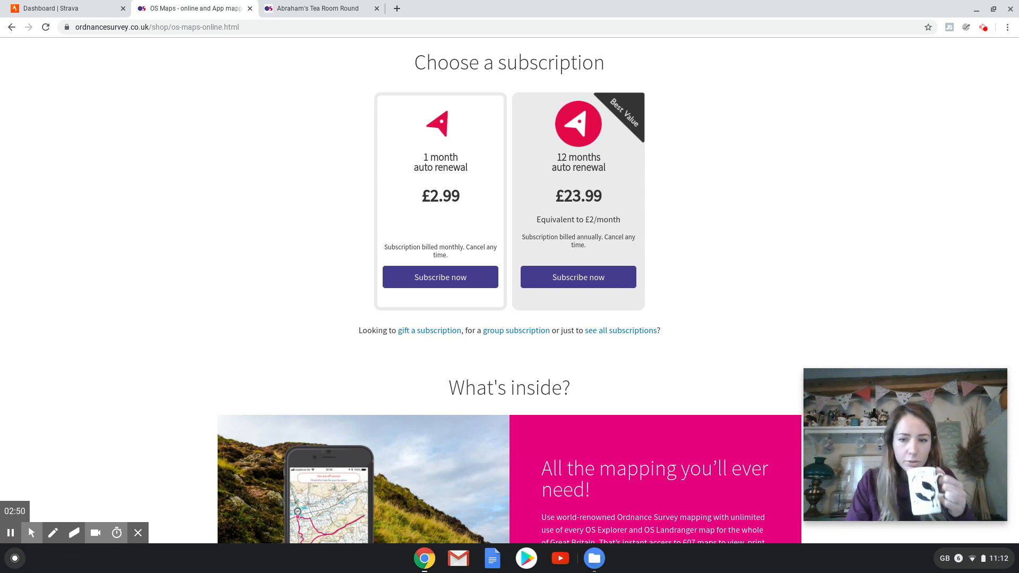
scroll(509, 291, down, 6)
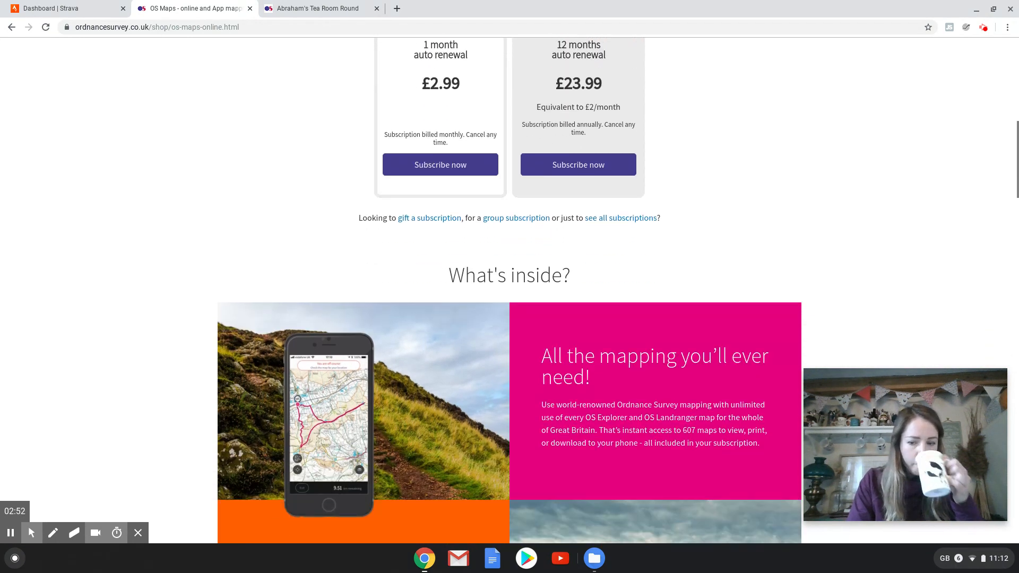
scroll(509, 290, down, 6)
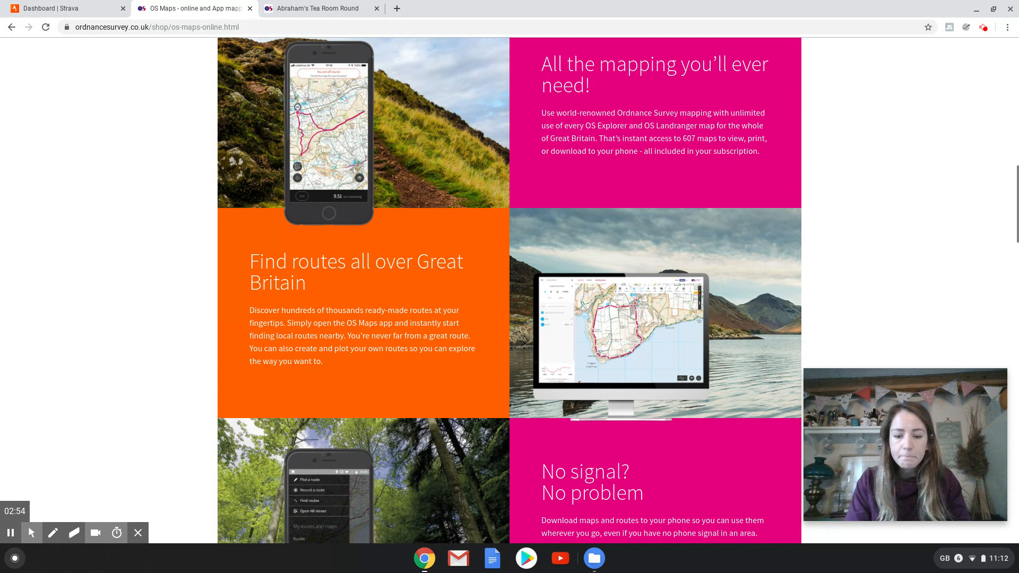
scroll(509, 291, down, 7)
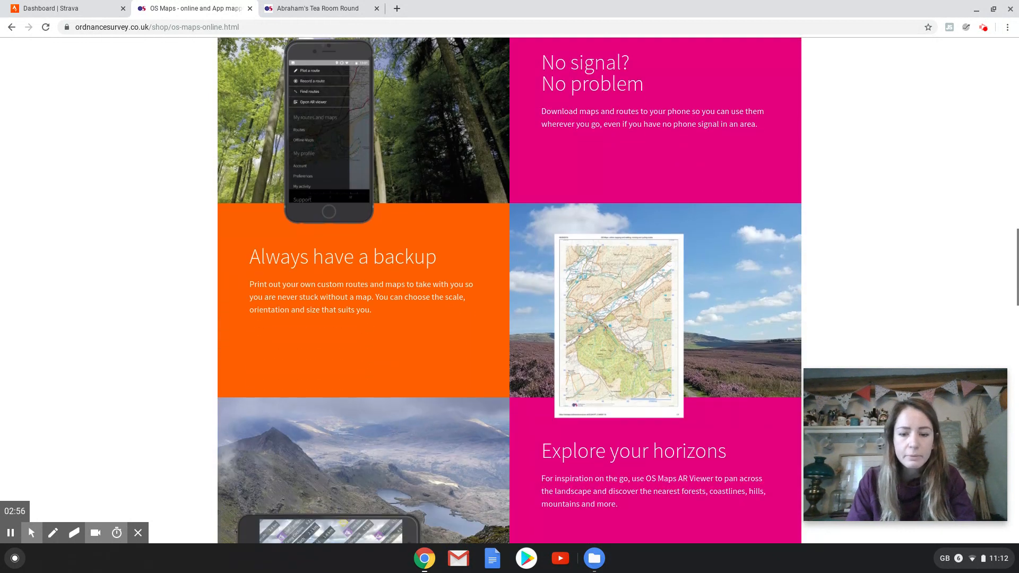
scroll(509, 290, down, 10)
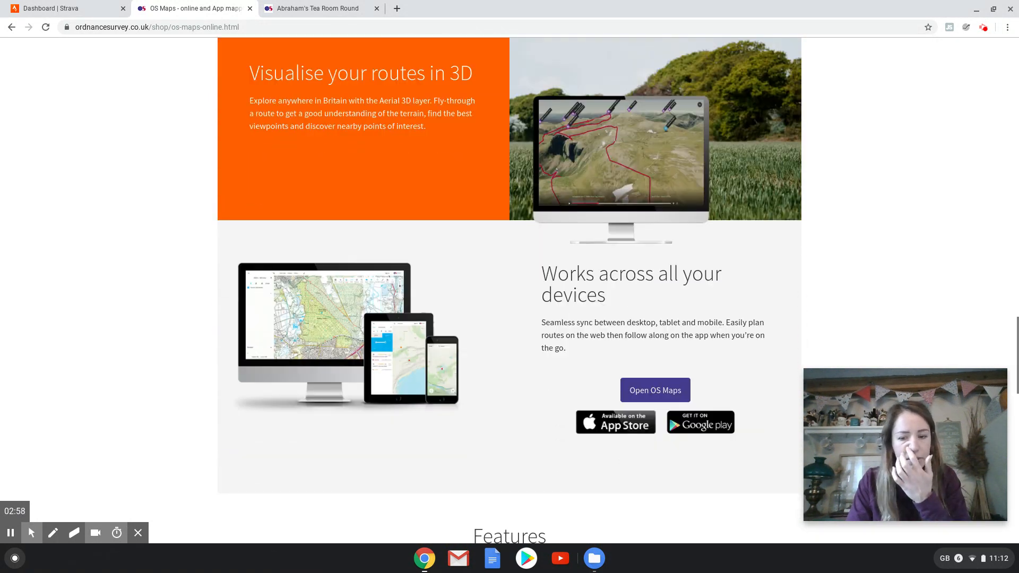
scroll(509, 290, down, 1)
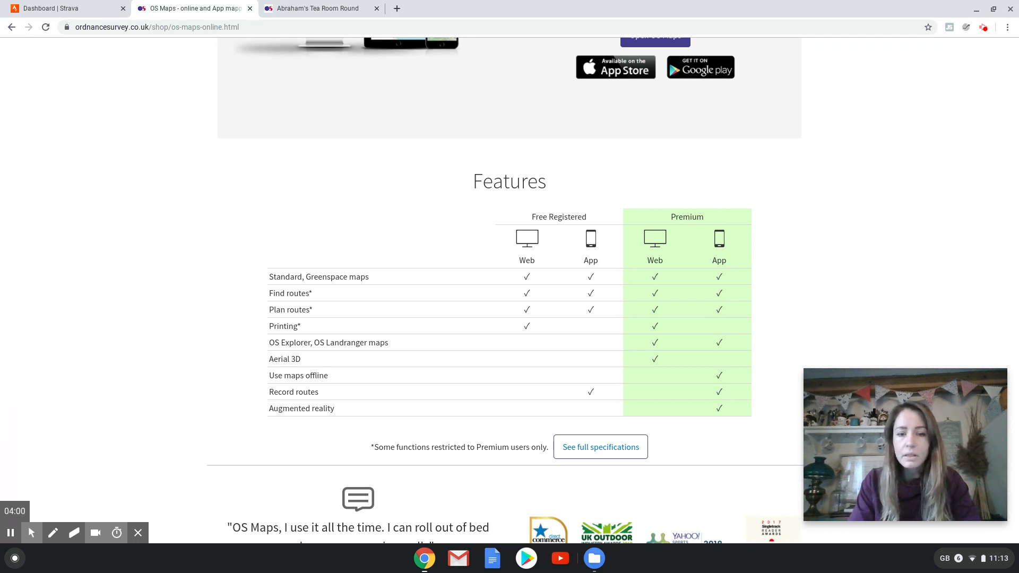
scroll(509, 290, up, 4)
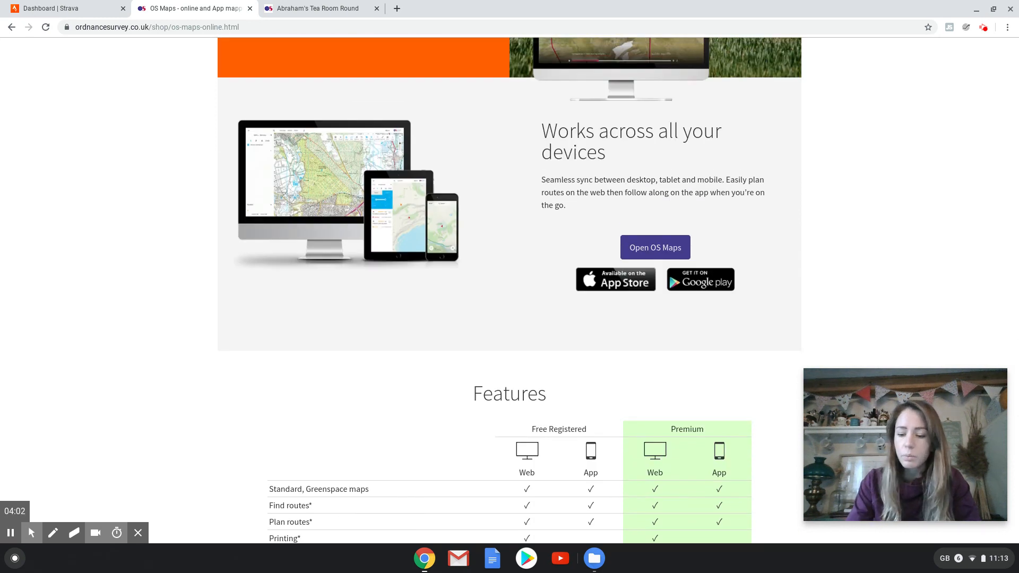
View the Strava dashboard briefly, and return to the OS Maps page to compare the 1-month and 12-month subscriptions.
click(64, 9)
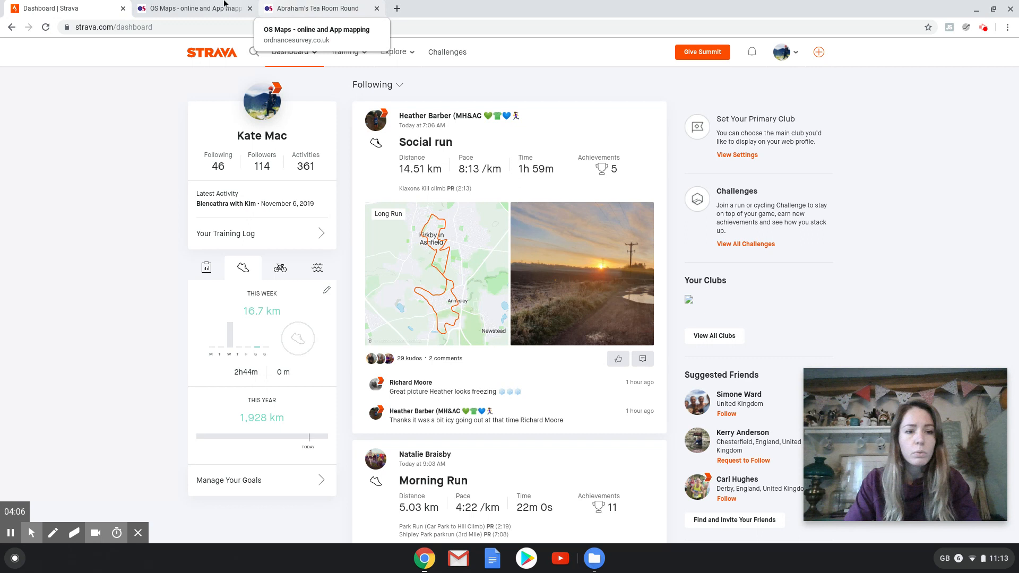
click(194, 9)
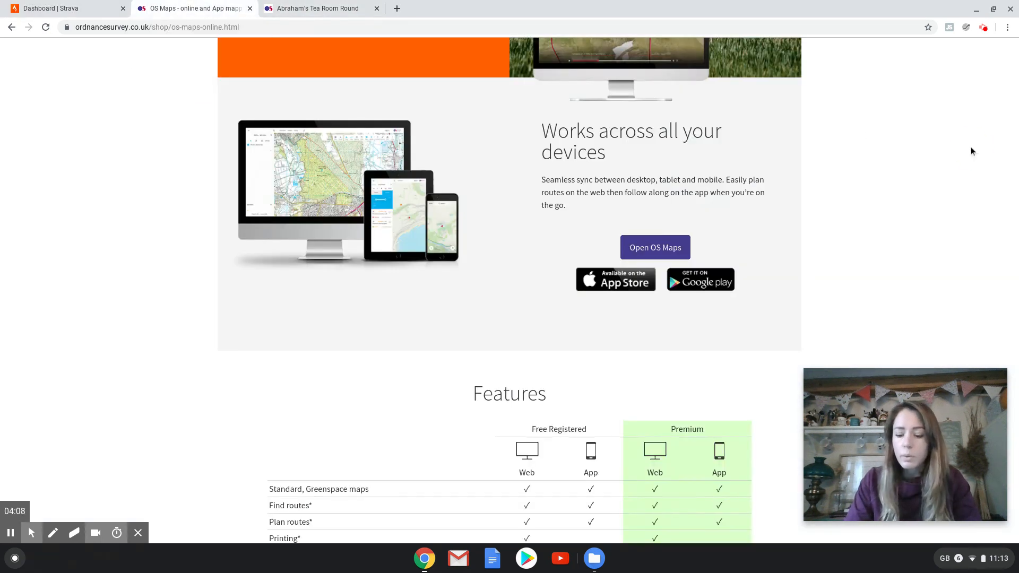
scroll(970, 147, up, 10)
scroll(509, 290, up, 14)
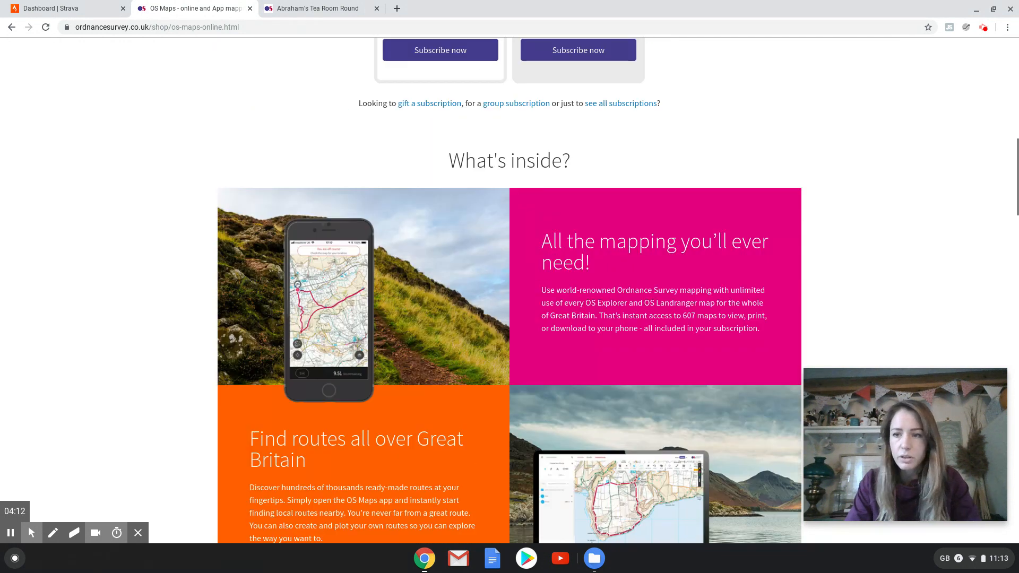
scroll(664, 375, up, 8)
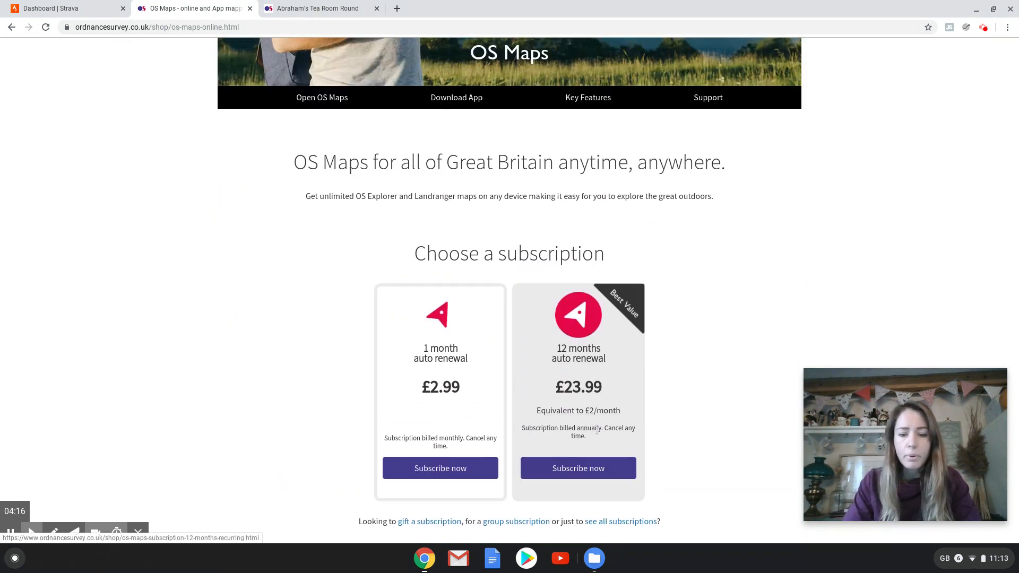
click(702, 275)
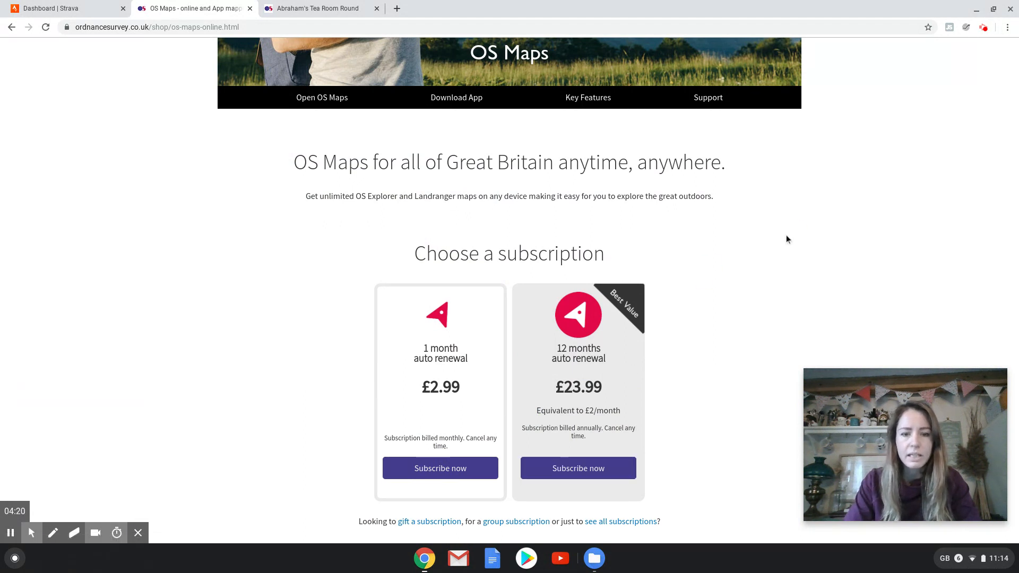
Open the OS Maps web map through the shop's Log in to OS Maps link.
scroll(786, 236, up, 5)
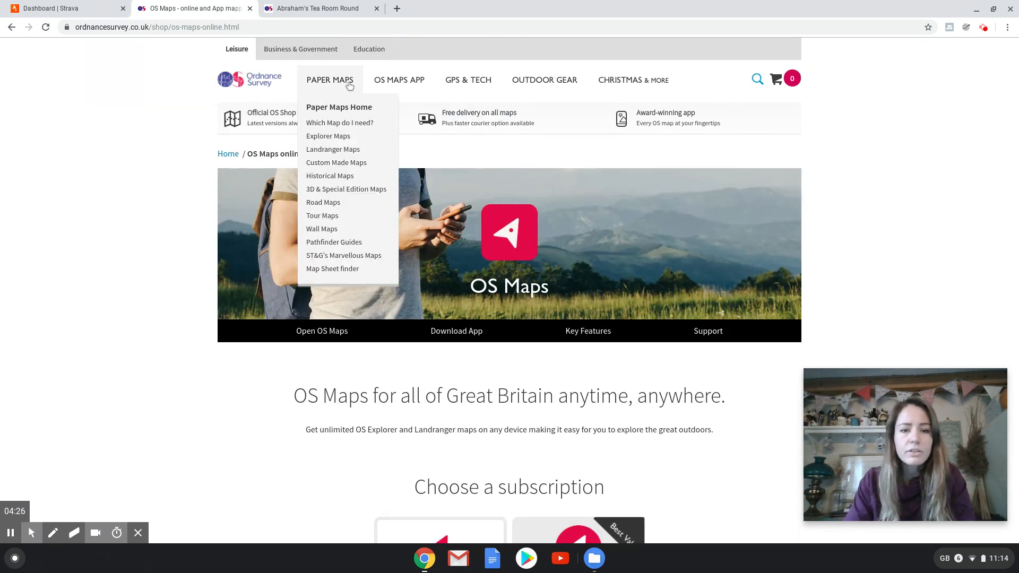
mouse_move(419, 89)
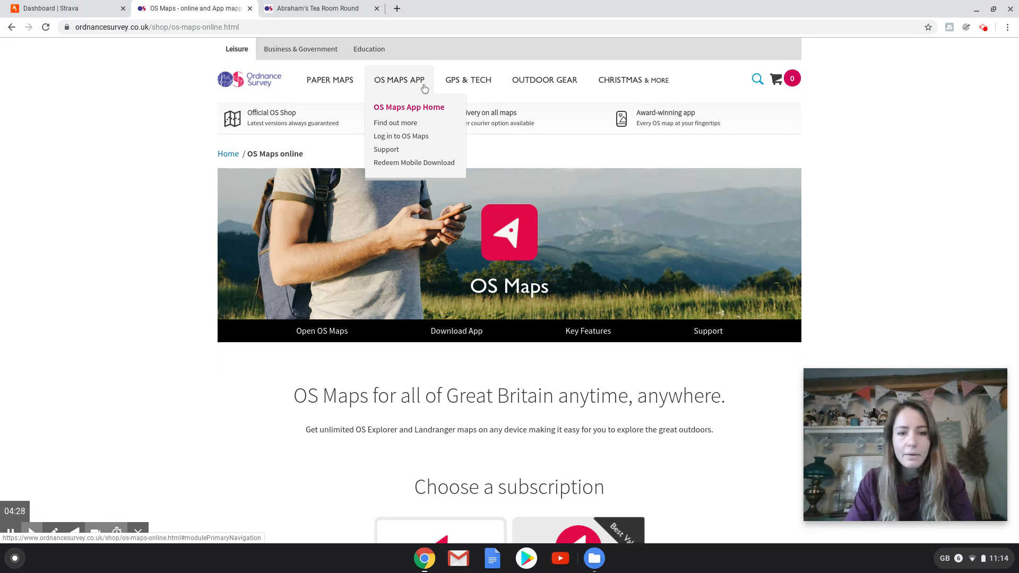
click(409, 141)
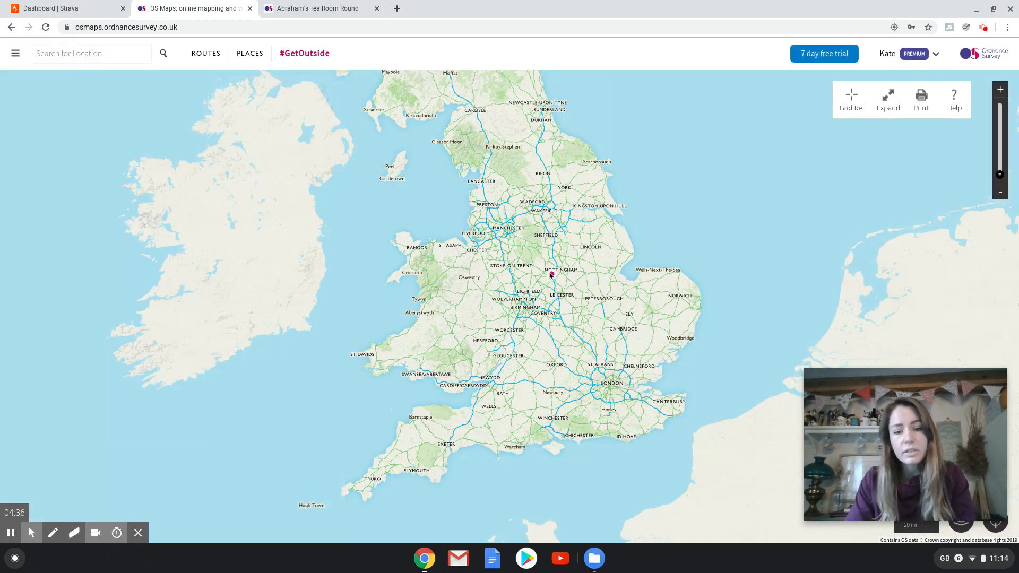
Bring the map in on the southern Peak District between Stoke-on-Trent and Derby, and remove the stray dropped pin.
click(1003, 93)
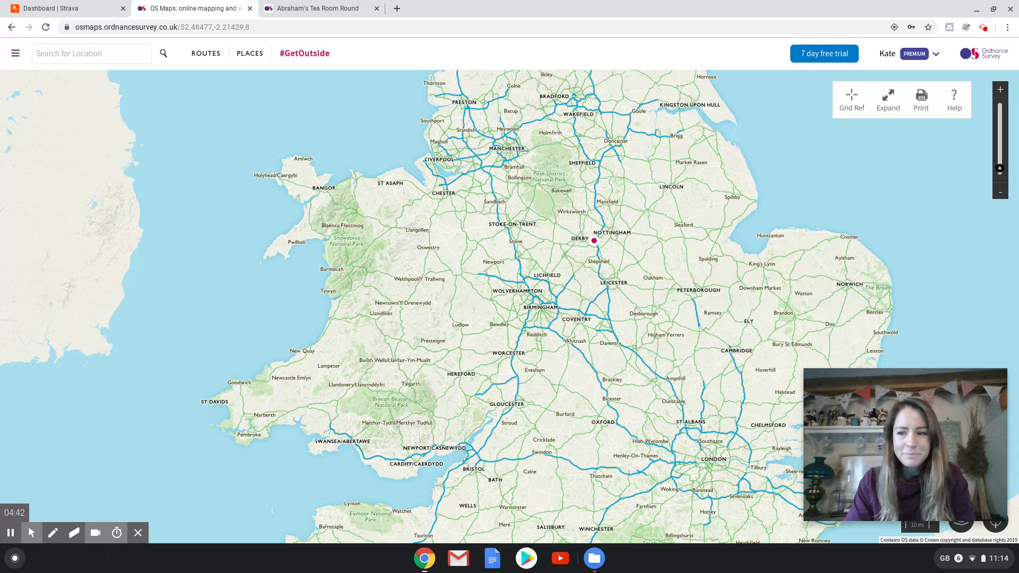
click(1000, 91)
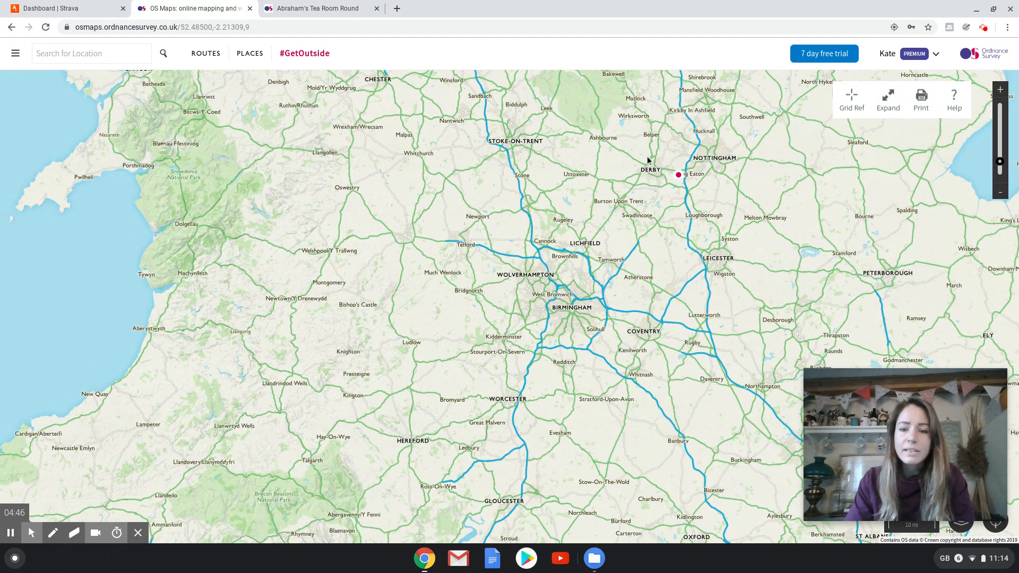
drag(648, 159, 661, 252)
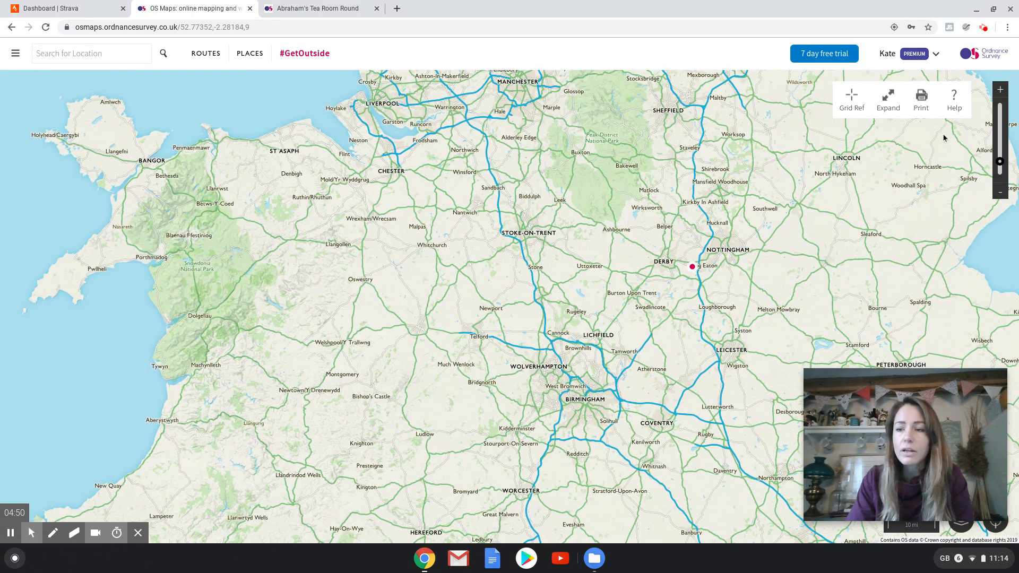
click(1000, 91)
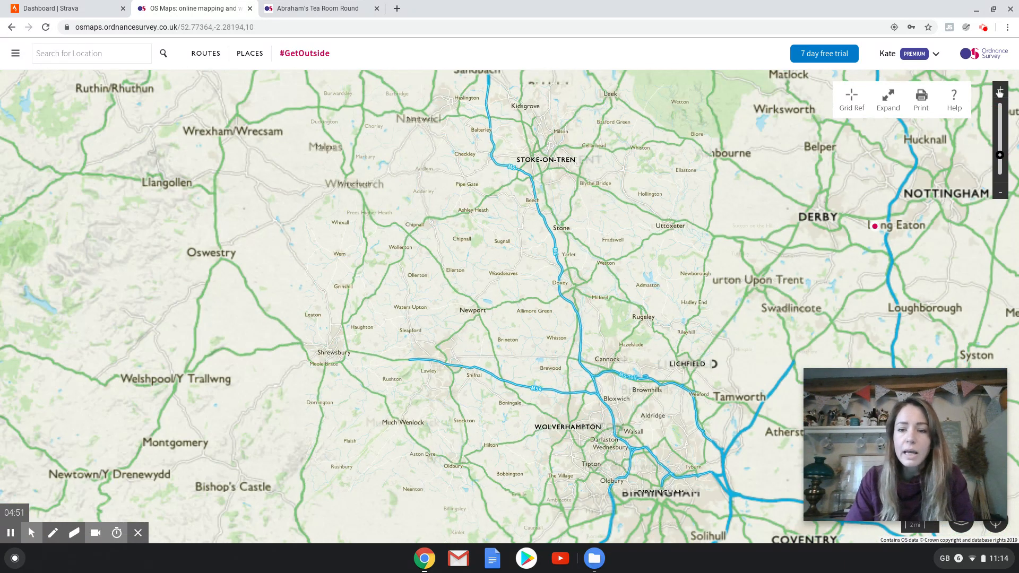
click(725, 147)
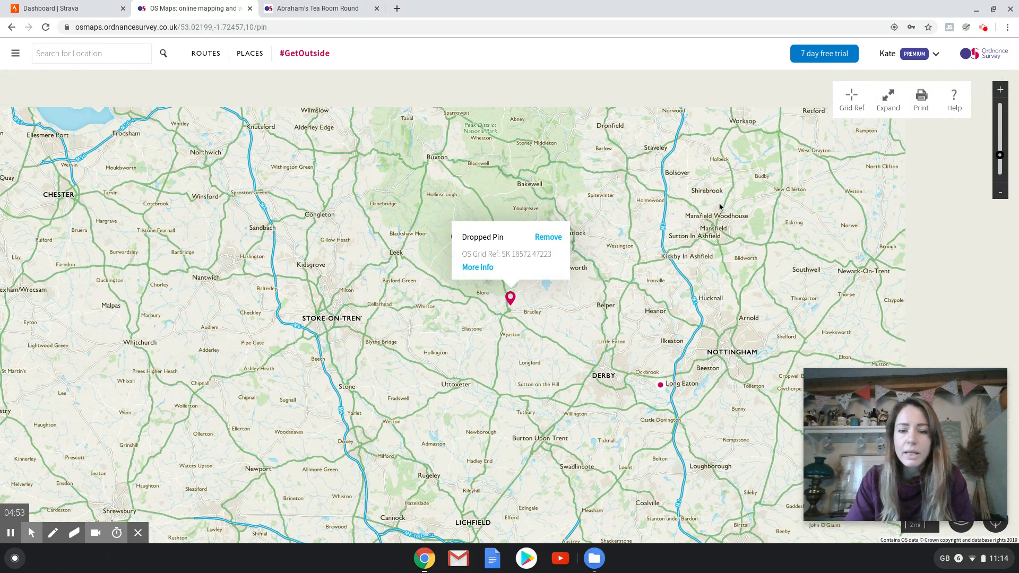
click(545, 238)
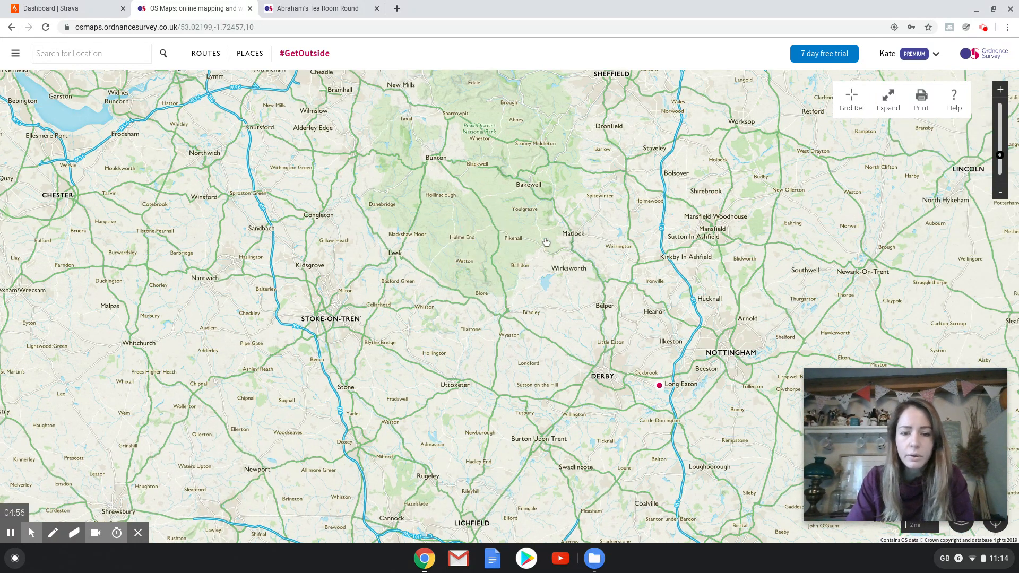
Narrow the map to the Thorpe and Ilam area north-west of Ashbourne, and remove the stray pin beside Thorpe.
click(1001, 90)
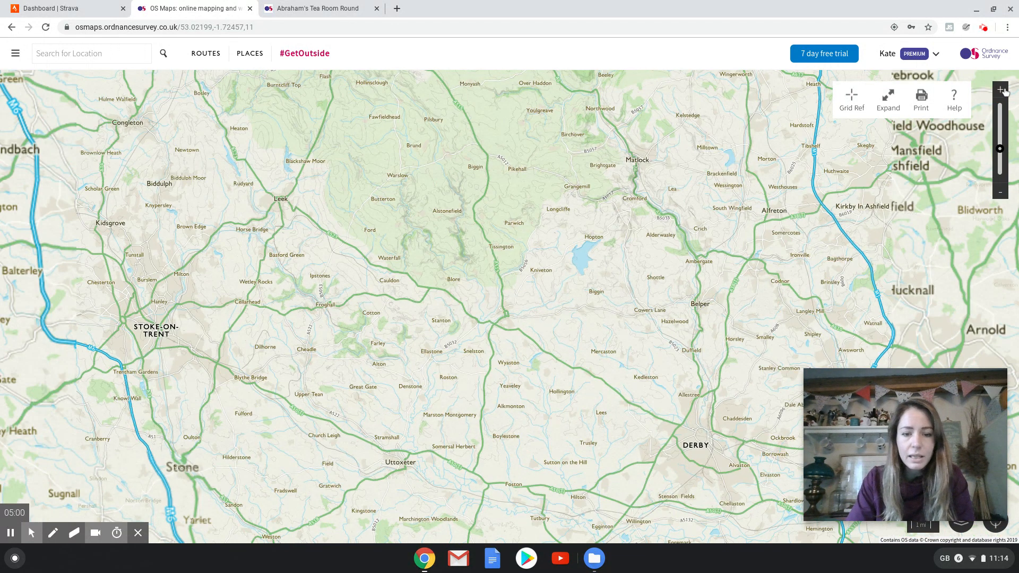
click(1000, 91)
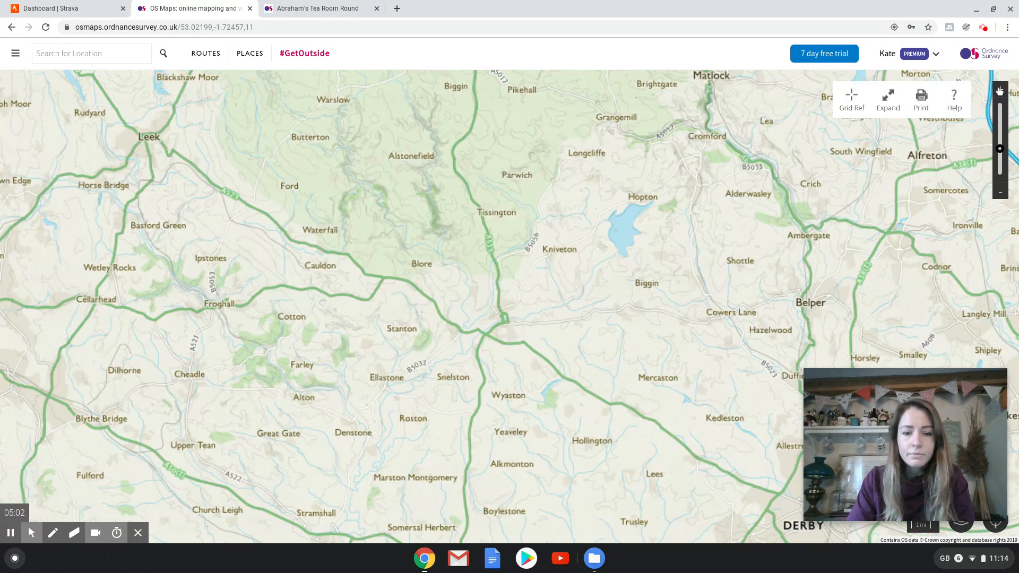
drag(483, 280, 522, 323)
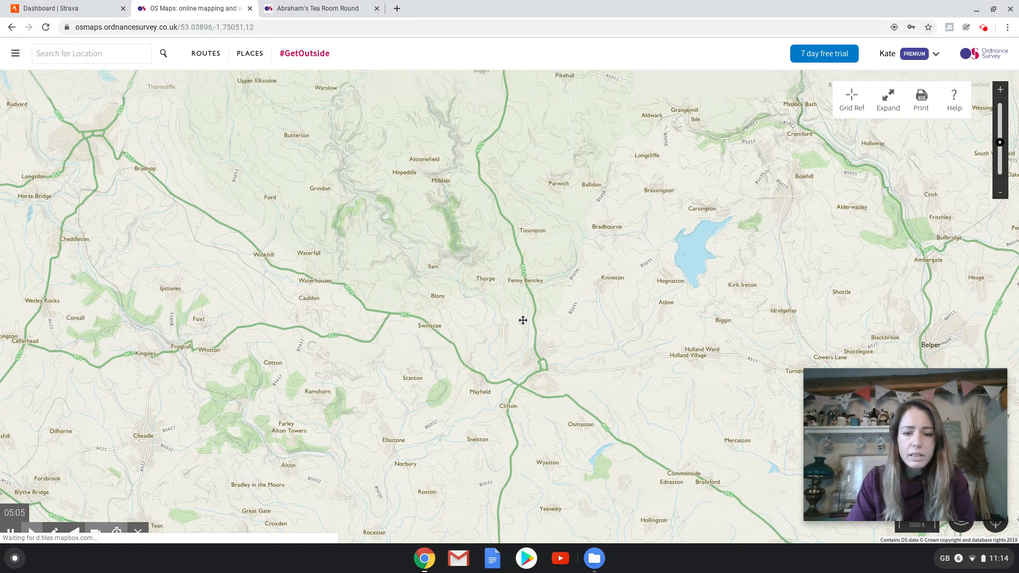
click(1000, 91)
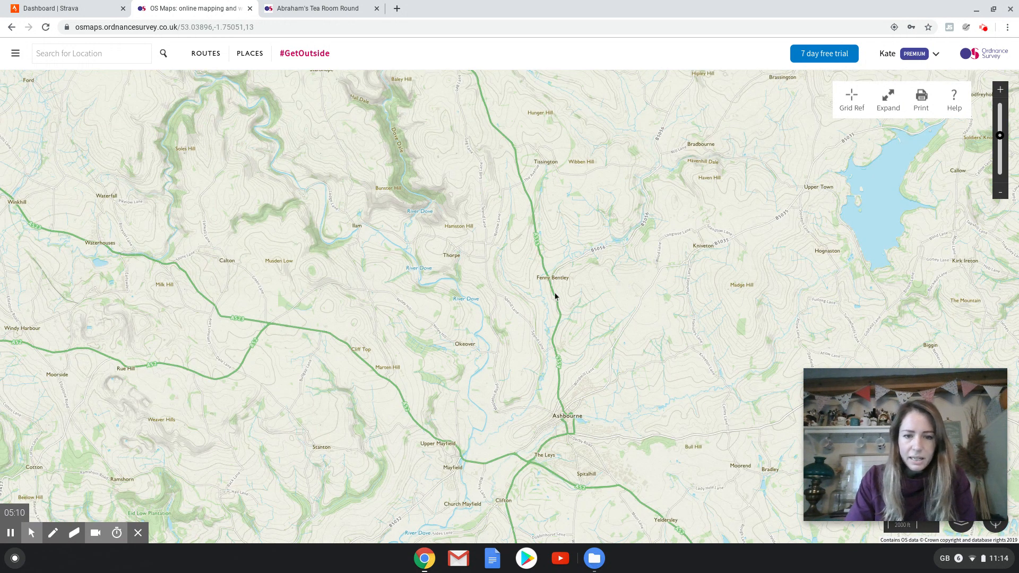
drag(535, 297, 620, 320)
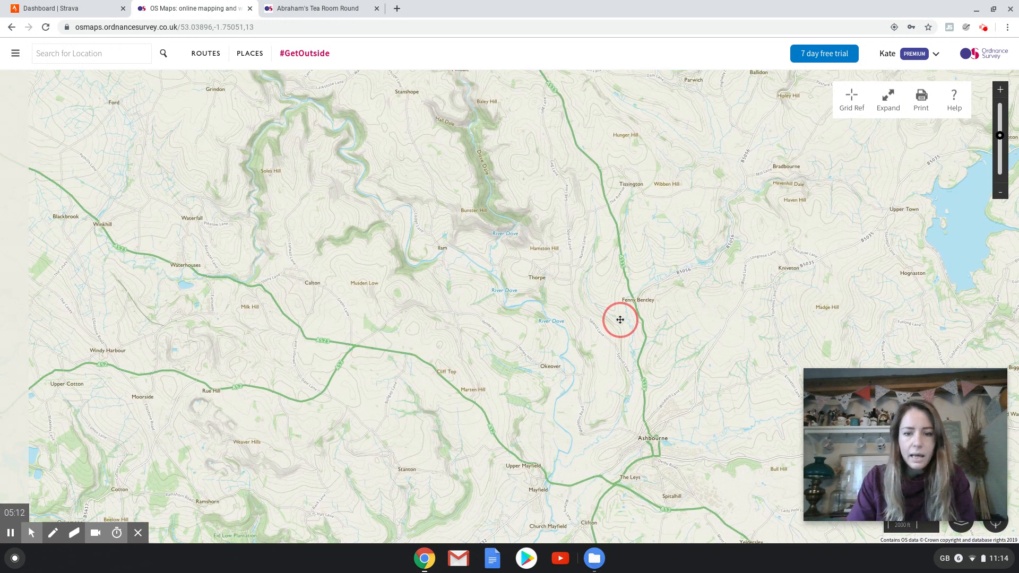
click(1000, 90)
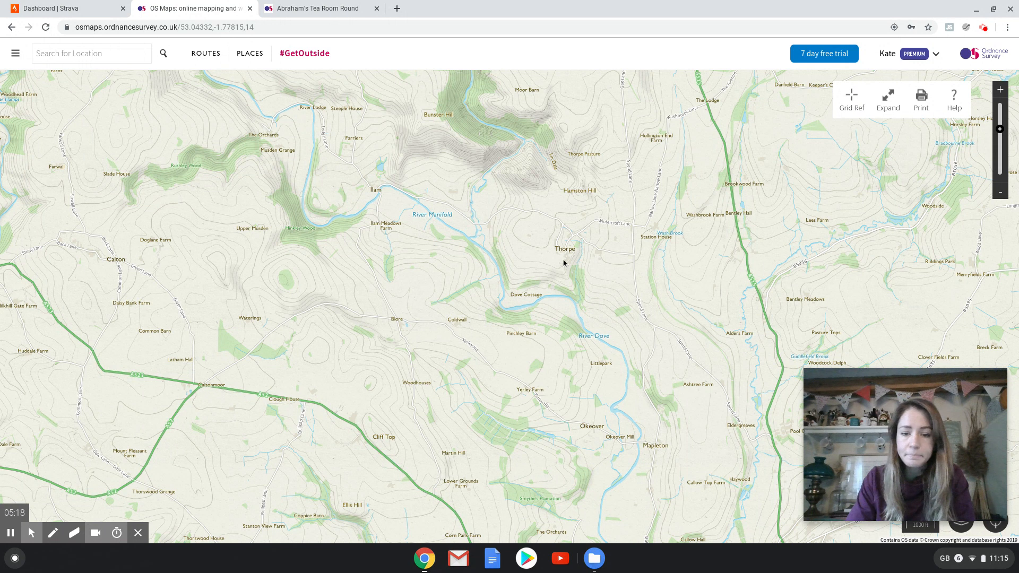
click(550, 247)
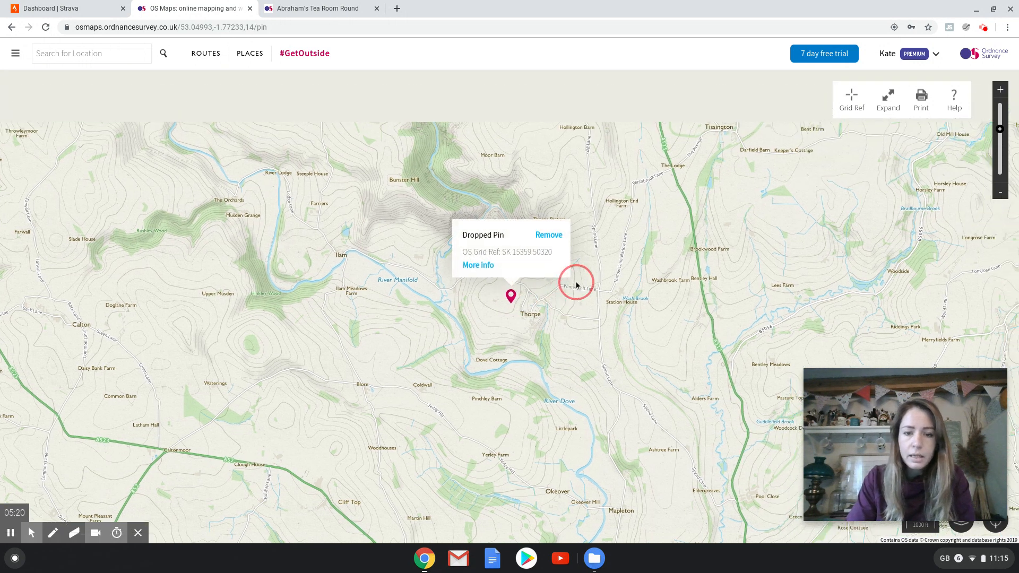
click(547, 238)
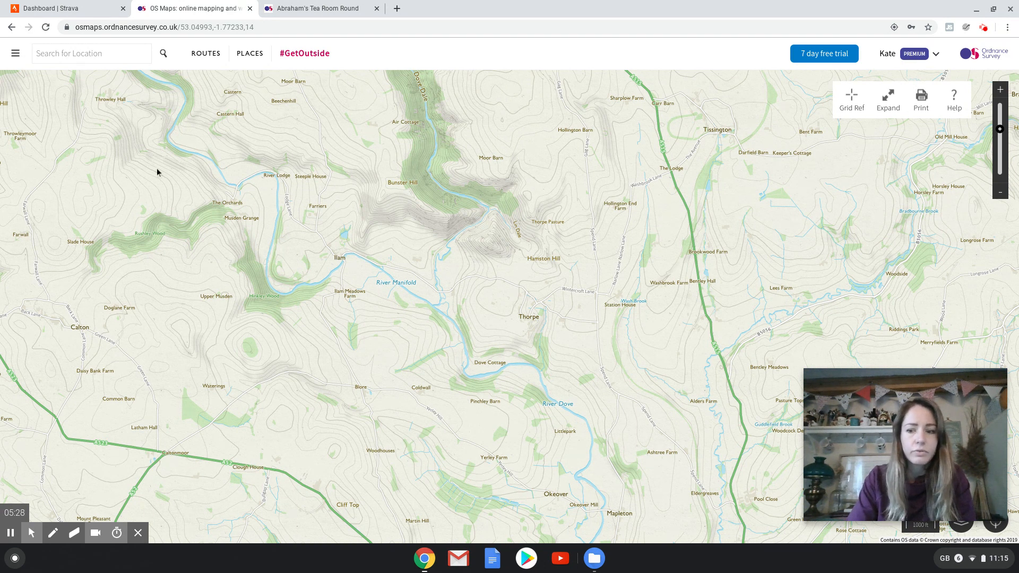
Open Discover Routes for the mapped area around Thorpe and Ilam.
click(15, 58)
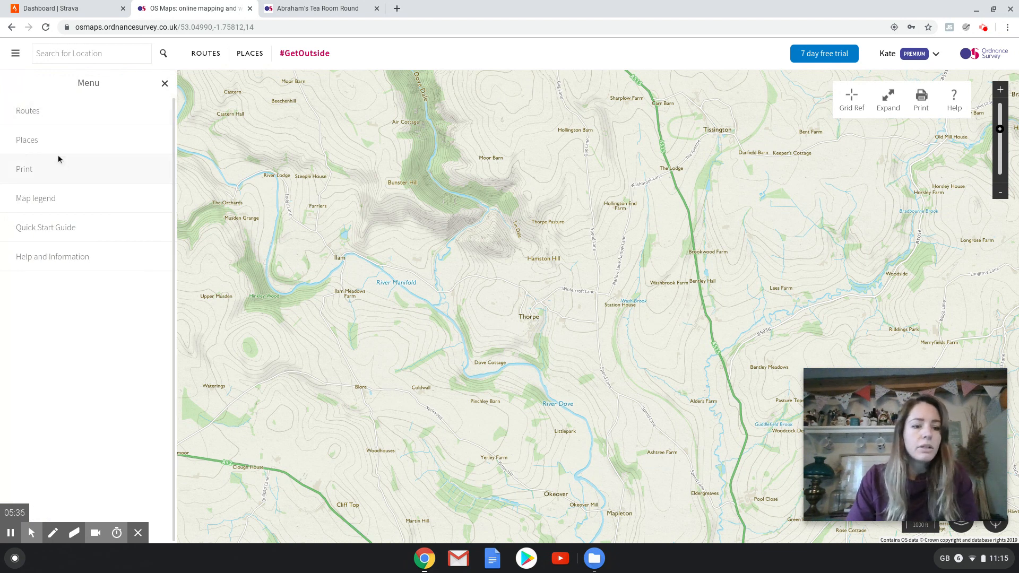
click(54, 112)
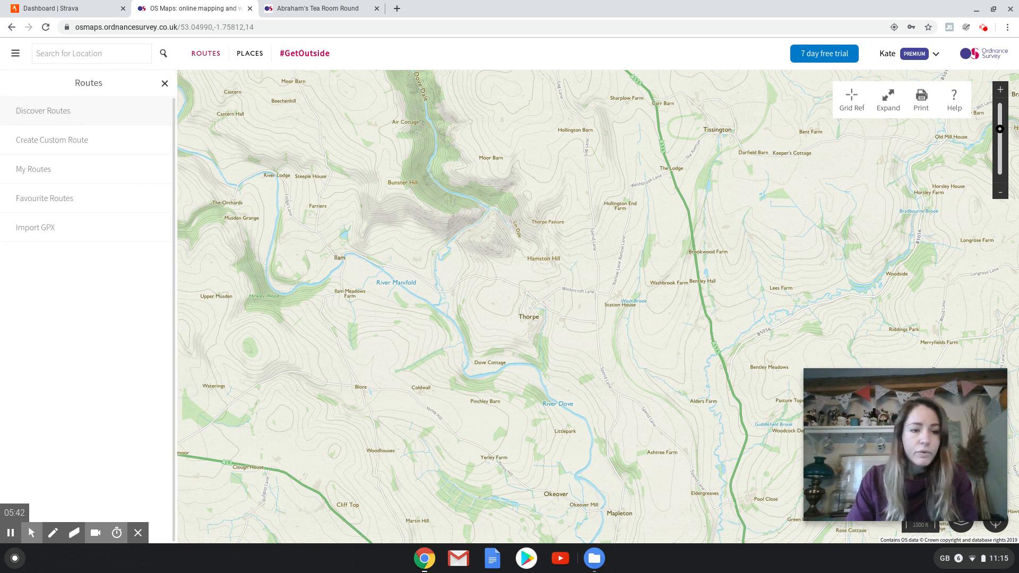
click(66, 120)
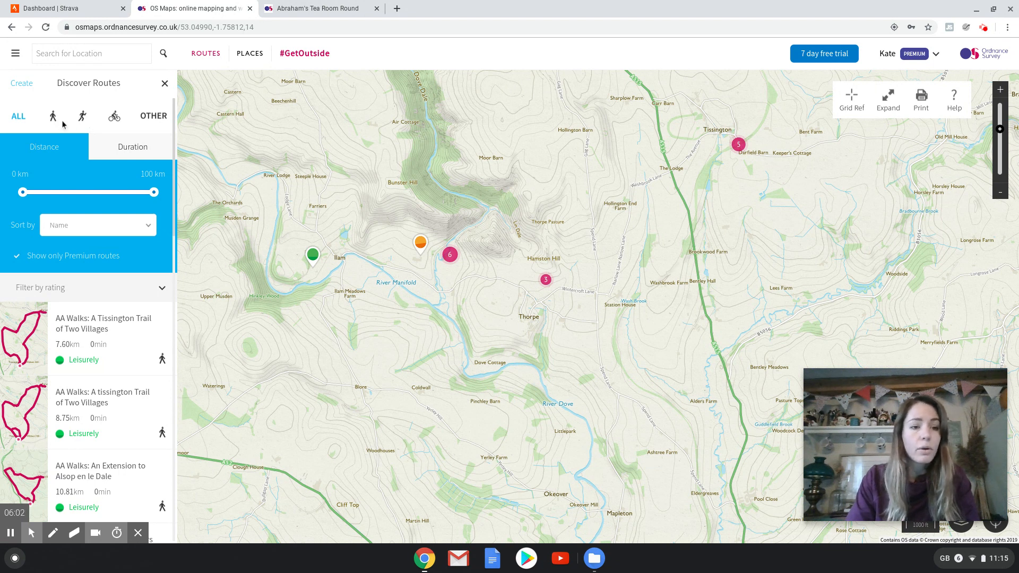
Filter the discovered routes to runs between 0 and 10 km, and include non-Premium routes.
click(83, 119)
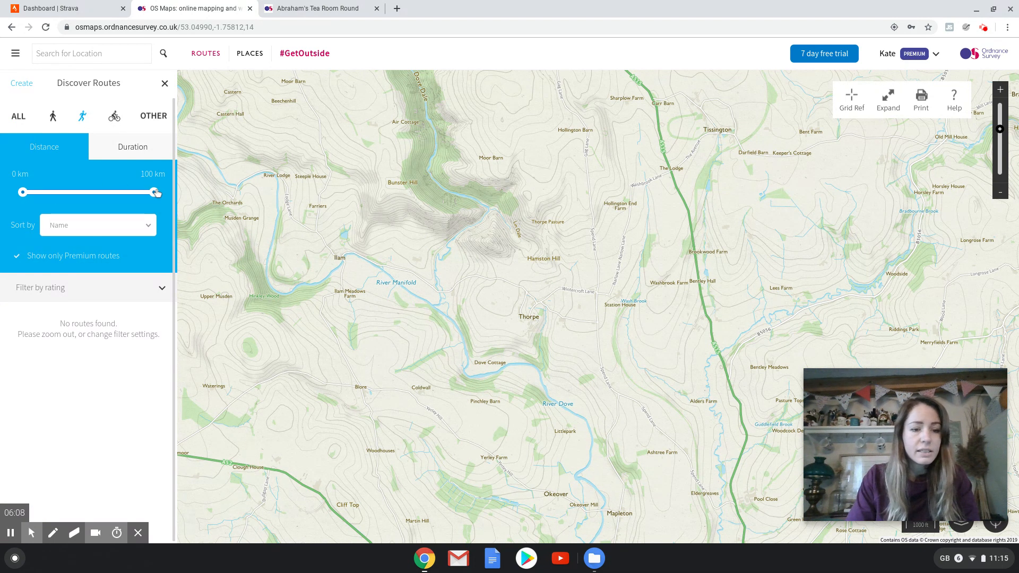
click(130, 151)
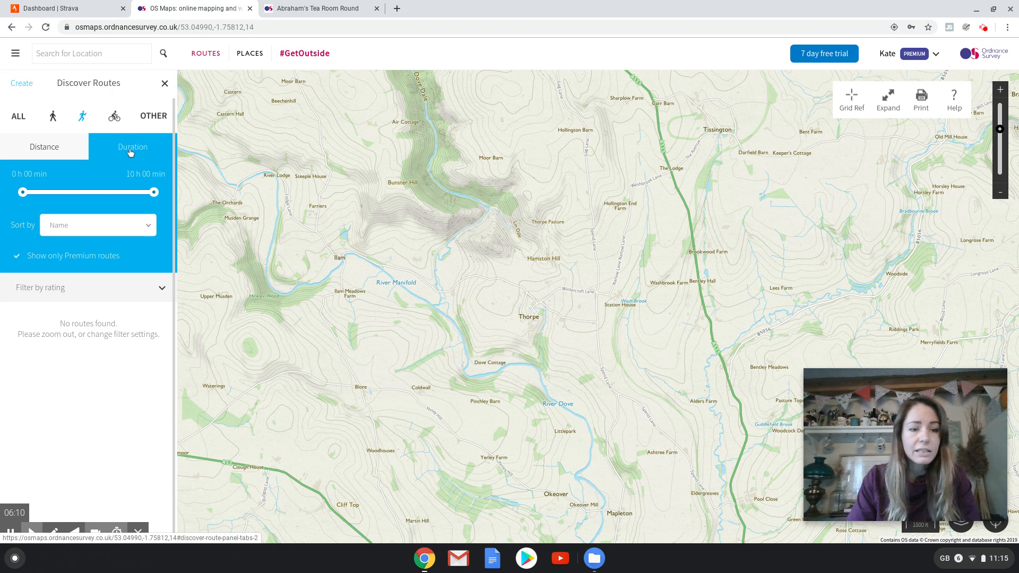
click(54, 152)
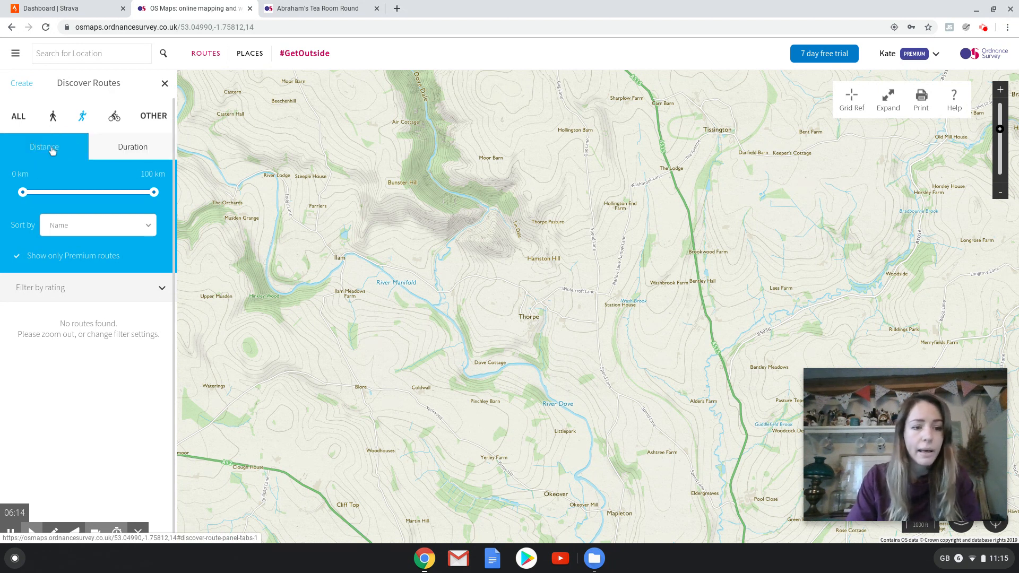
drag(154, 192, 36, 199)
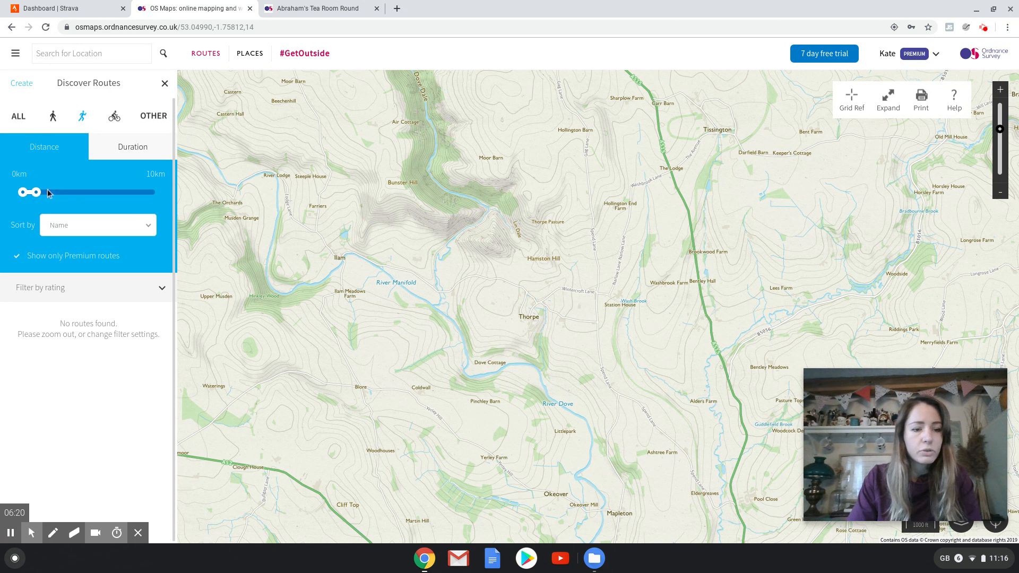
click(19, 256)
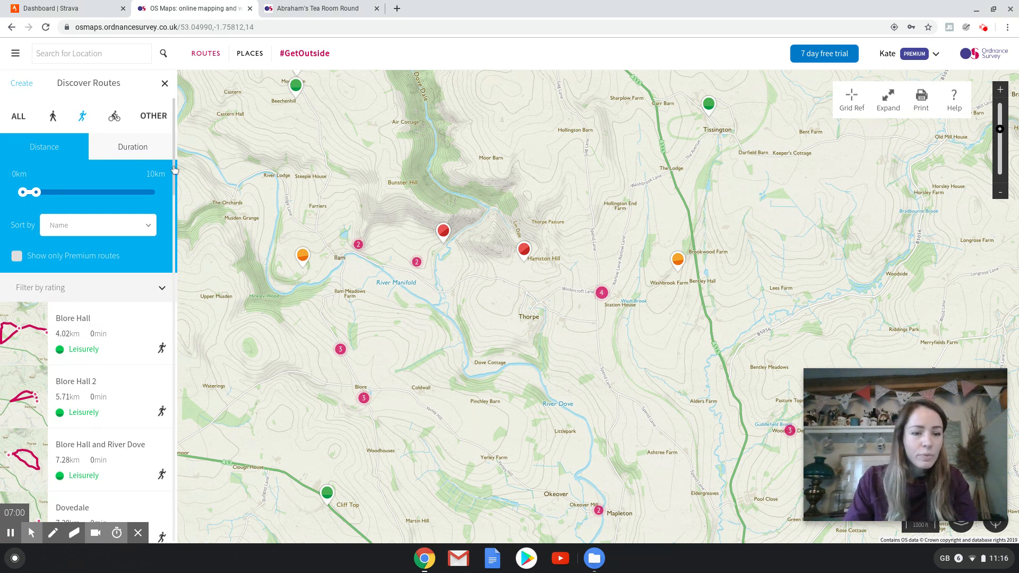
Browse the list of running routes, and expand the route cluster beside Ilam to preview the leisurely Ilam fell race.
drag(175, 169, 174, 208)
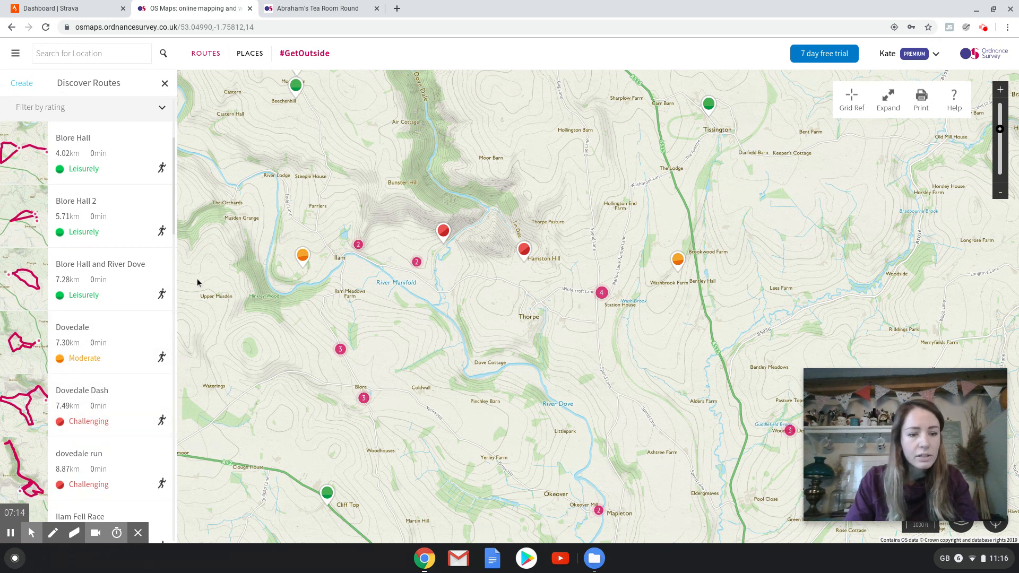
drag(174, 225, 174, 253)
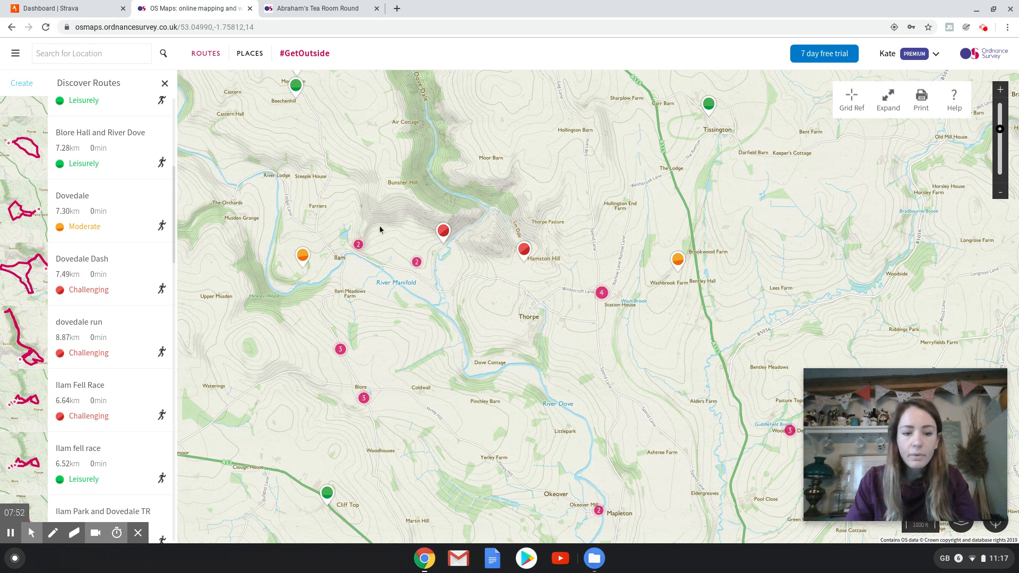
click(360, 246)
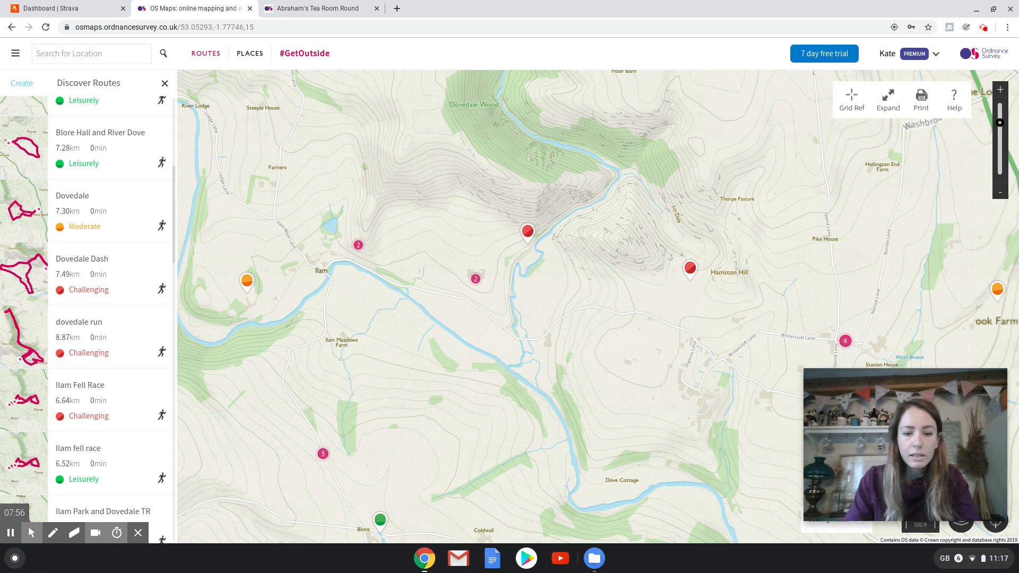
click(359, 247)
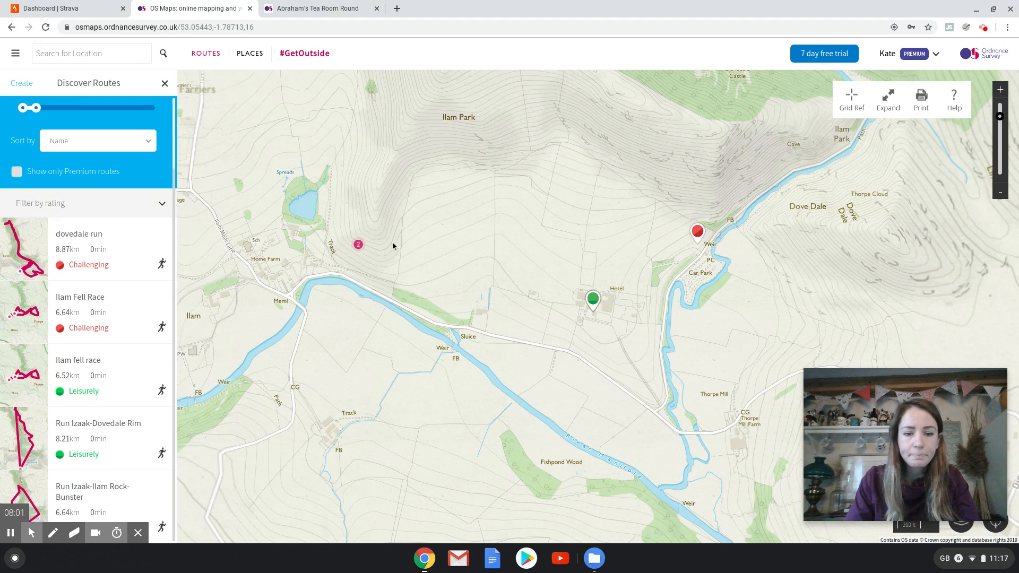
click(358, 245)
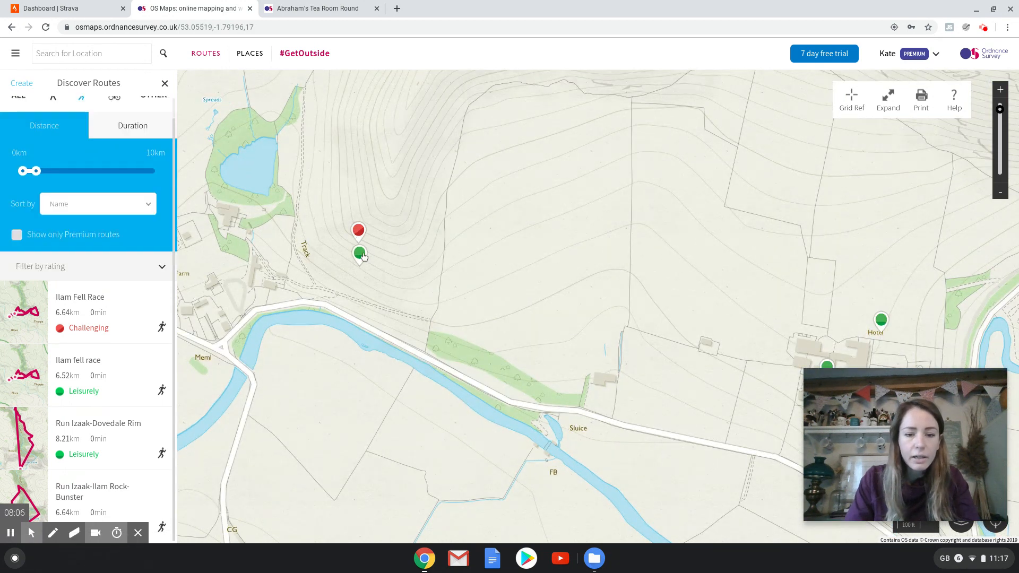
drag(363, 256, 564, 296)
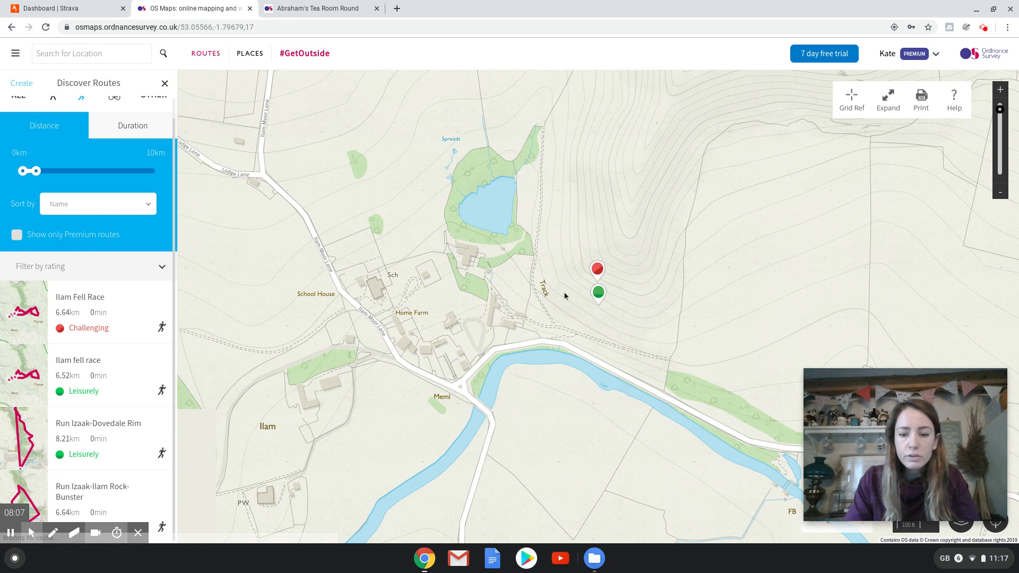
click(595, 301)
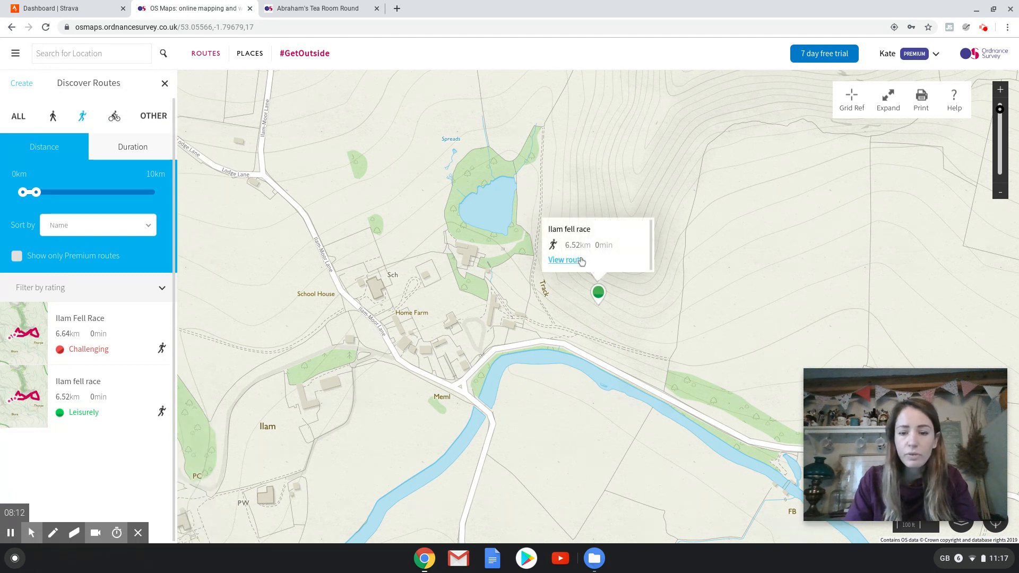
click(691, 257)
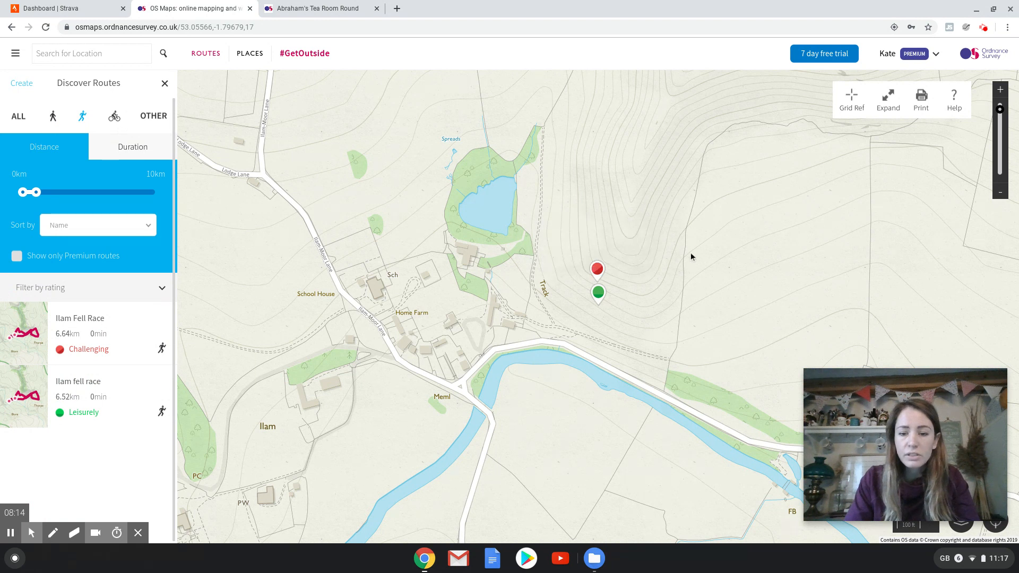
Open the route details of the challenging Ilam Fell Race, and show its elevation profile.
click(597, 274)
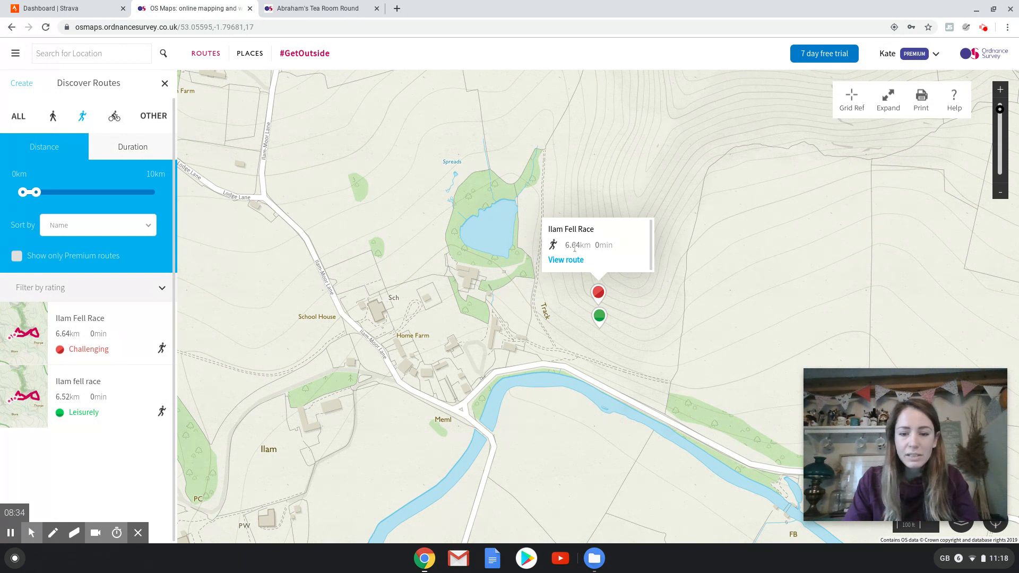
click(580, 262)
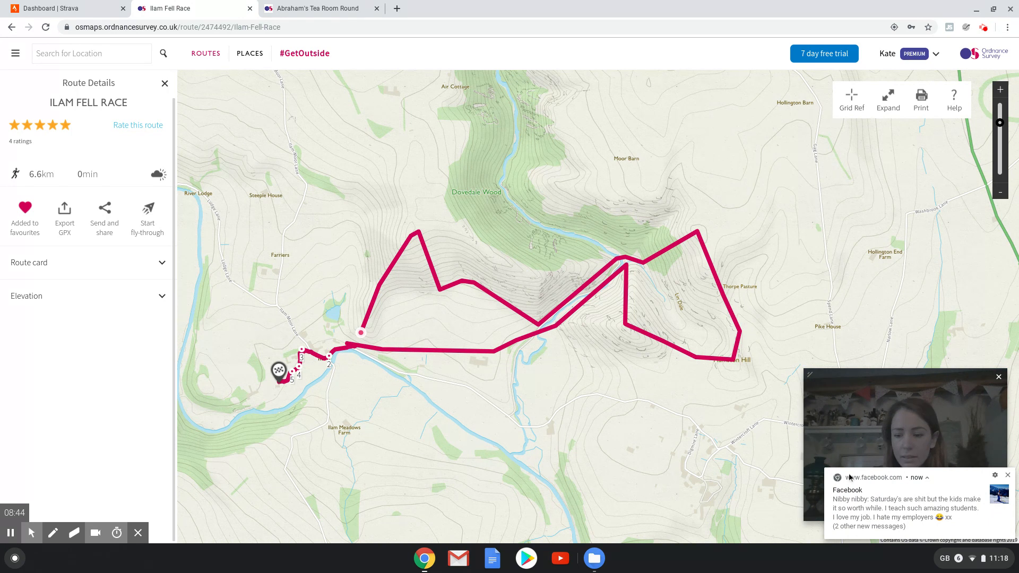
click(1008, 475)
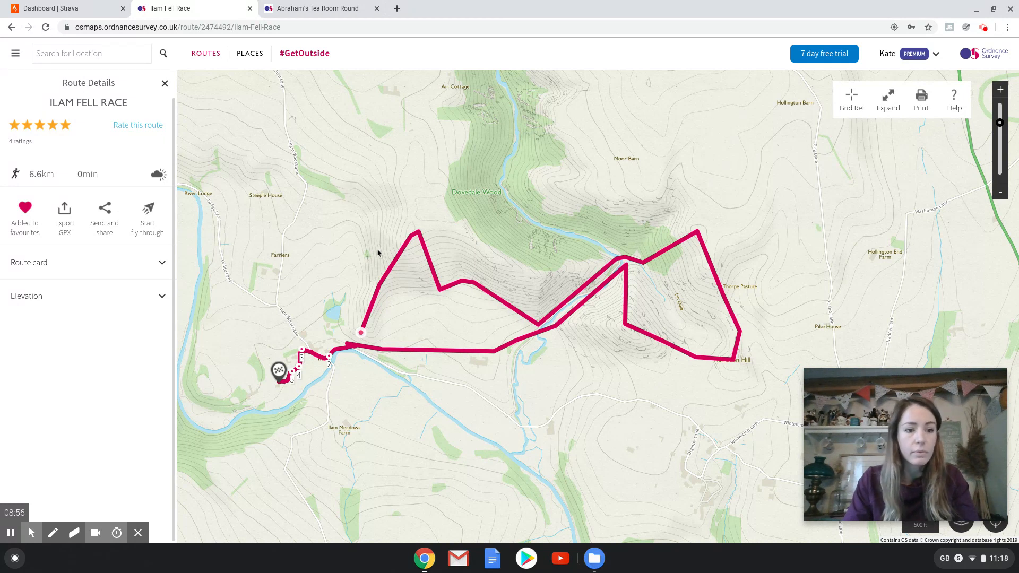
click(161, 297)
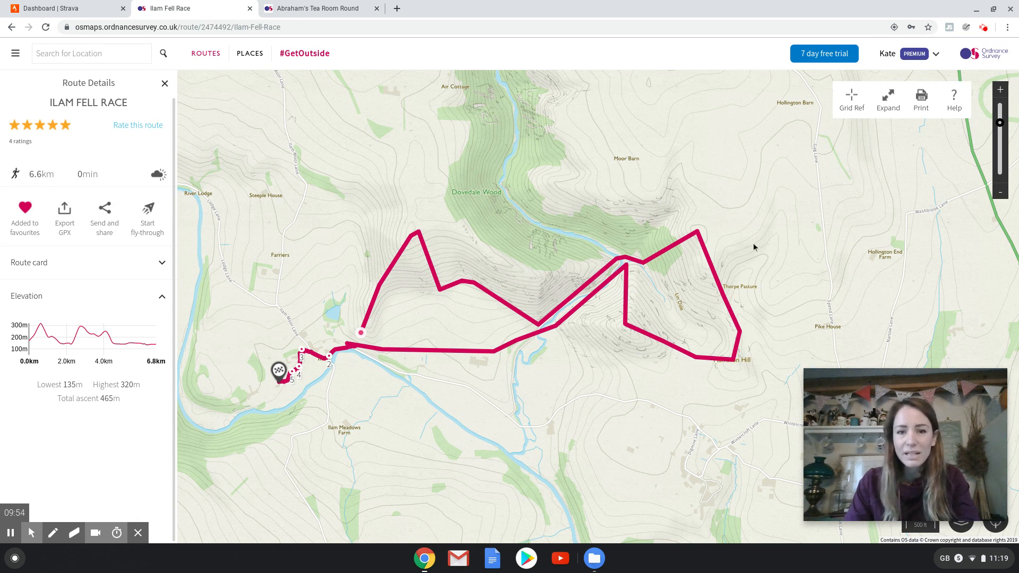
drag(872, 416, 879, 328)
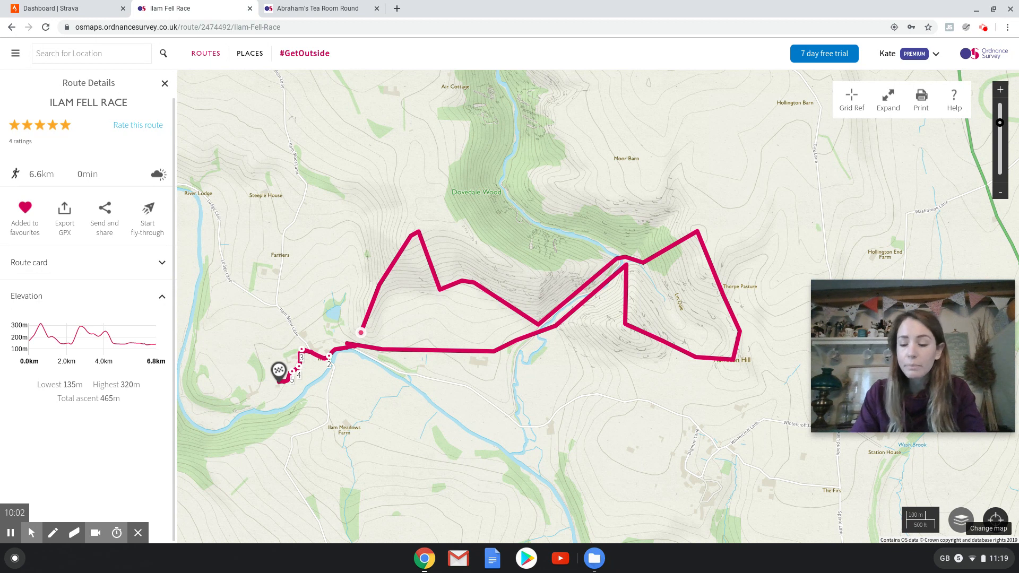
Switch the base map to Aerial, and view the Ilam Fell Race route on the satellite imagery.
click(962, 523)
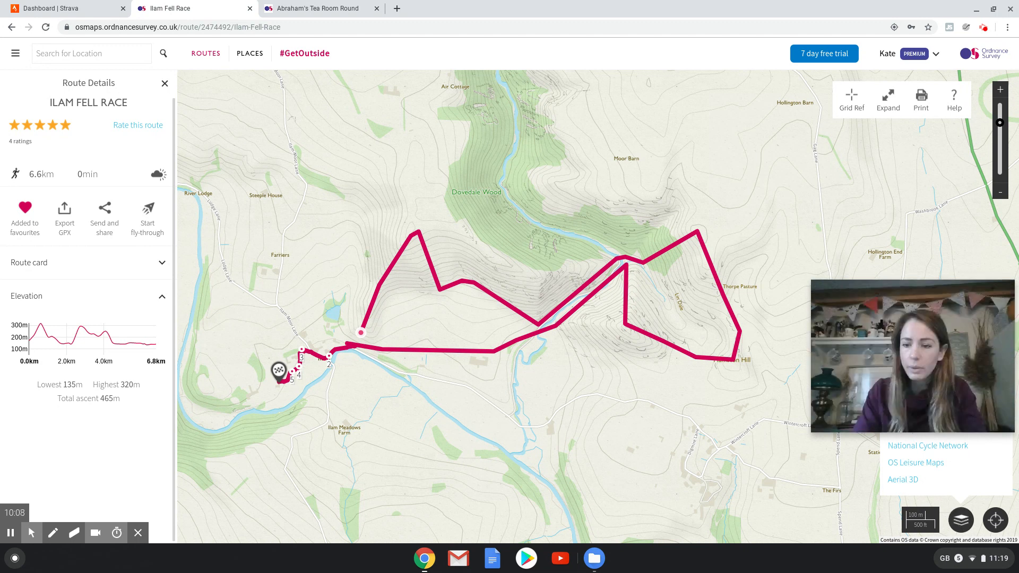
drag(937, 293, 932, 244)
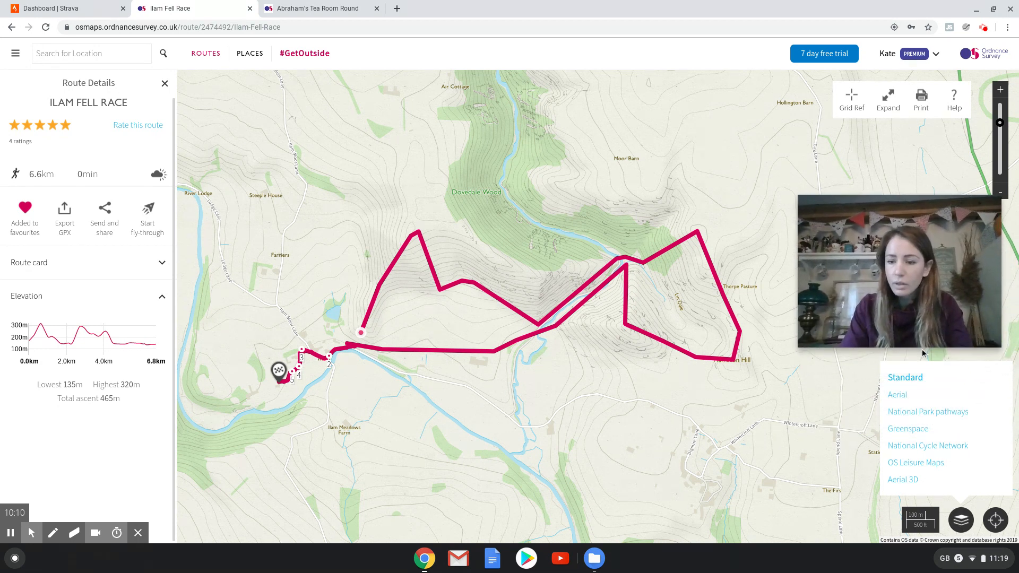
drag(889, 292, 904, 285)
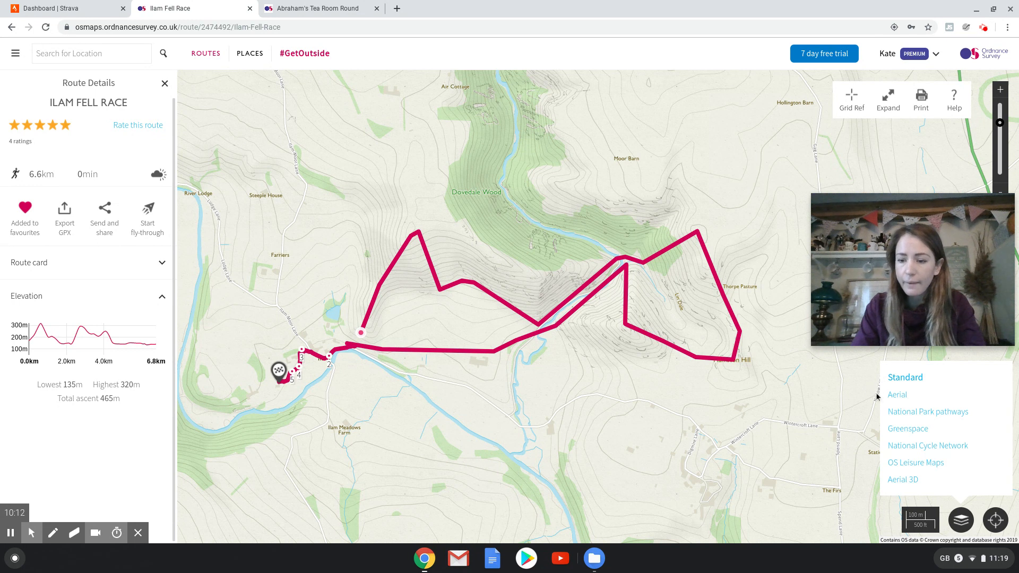
click(906, 395)
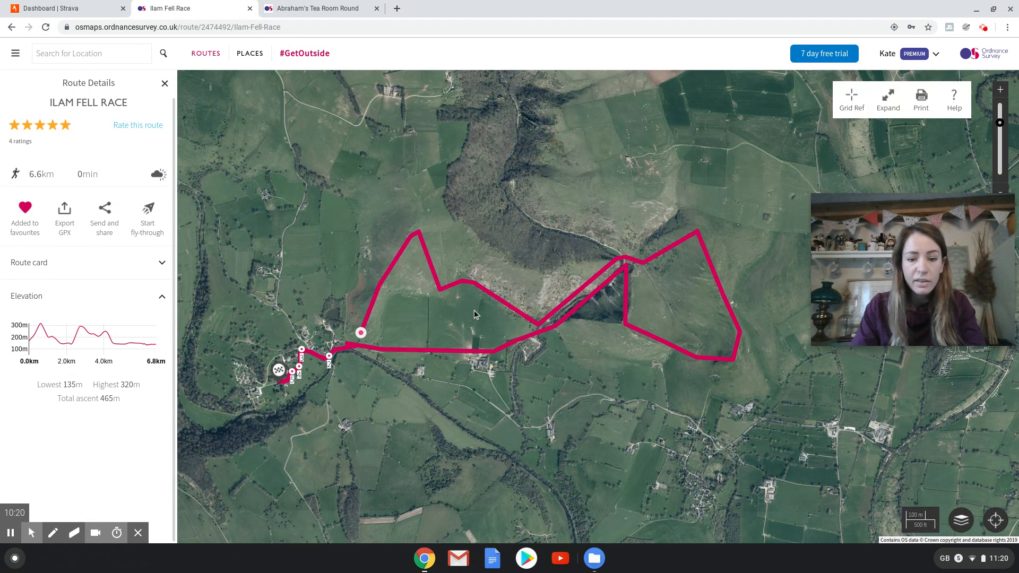
scroll(472, 311, up, 1)
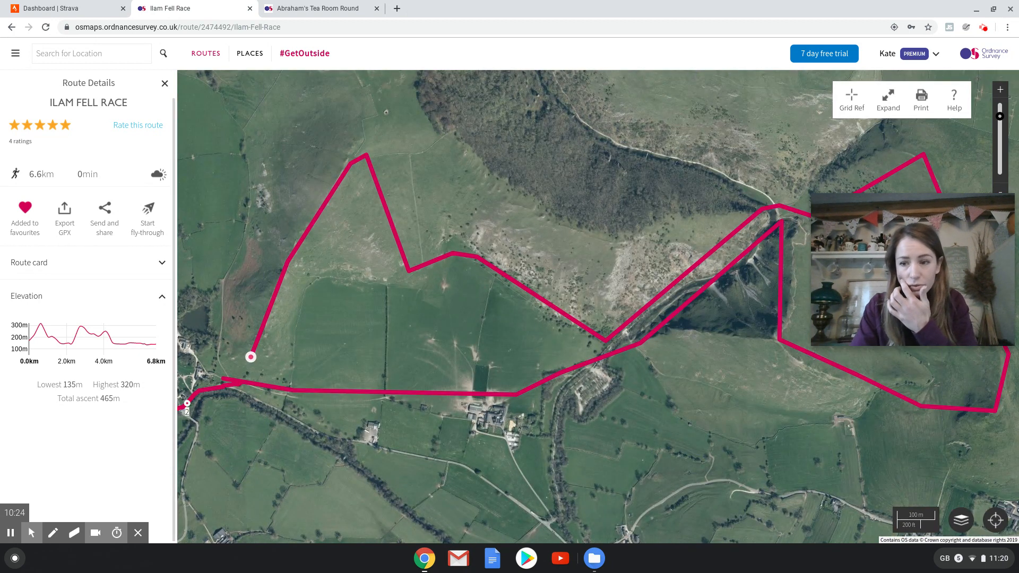
Change the base map beneath the Ilam Fell Race route from Aerial to OS Leisure Maps.
click(961, 519)
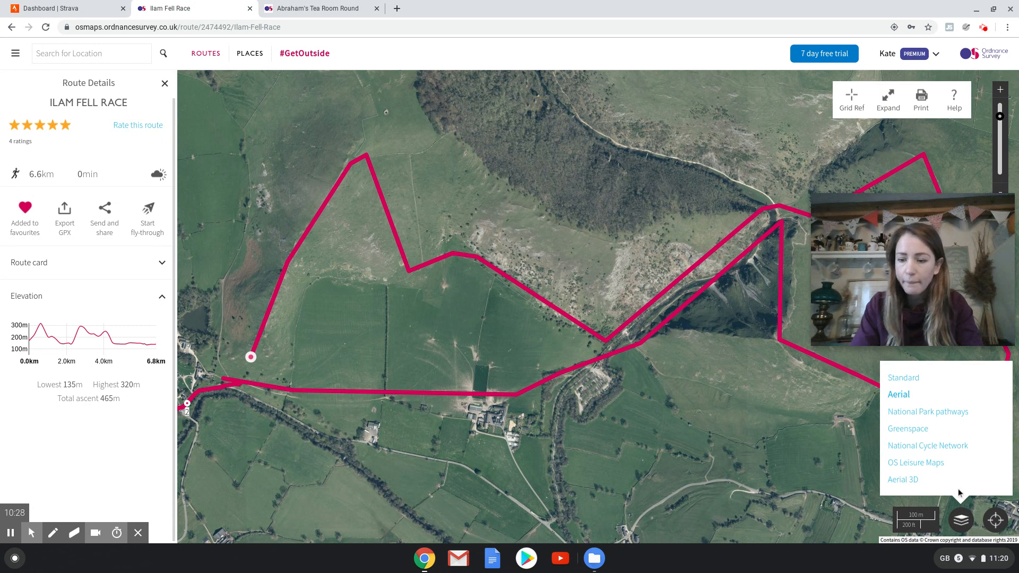
click(938, 463)
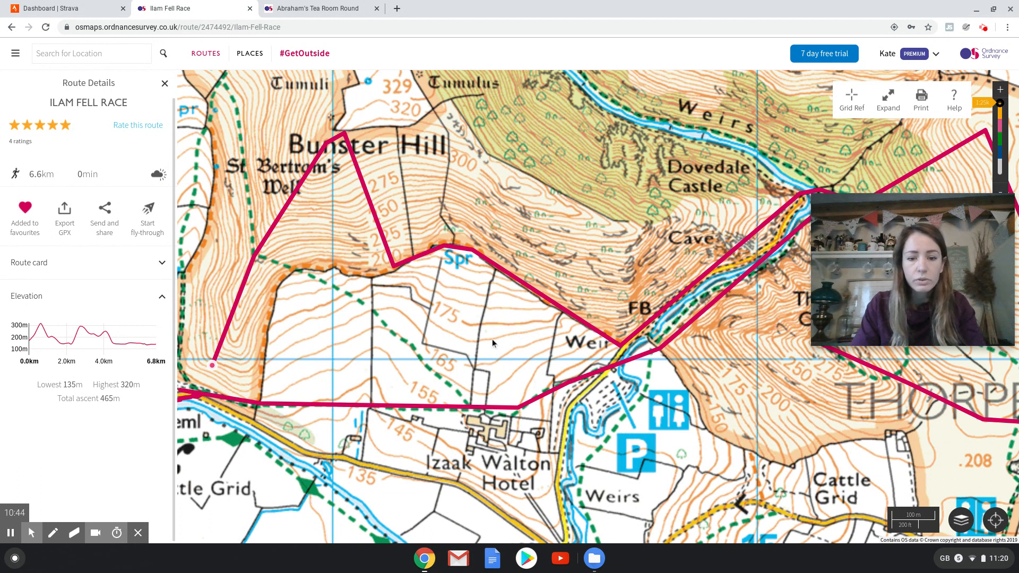
Examine the terrain, contours and paths along the Ilam Fell Race route between Ilam and Thorpe.
mouse_move(871, 260)
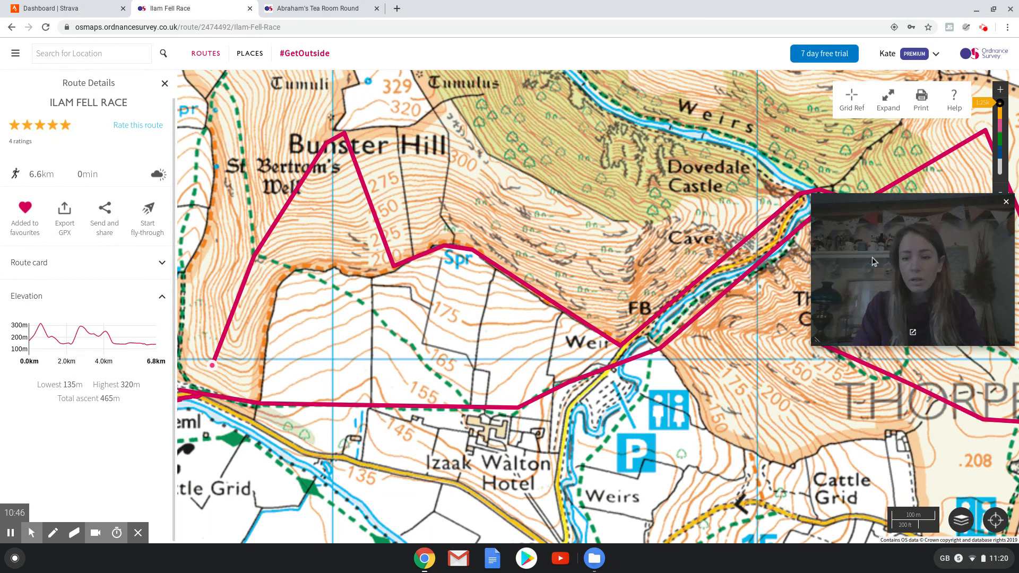
click(932, 171)
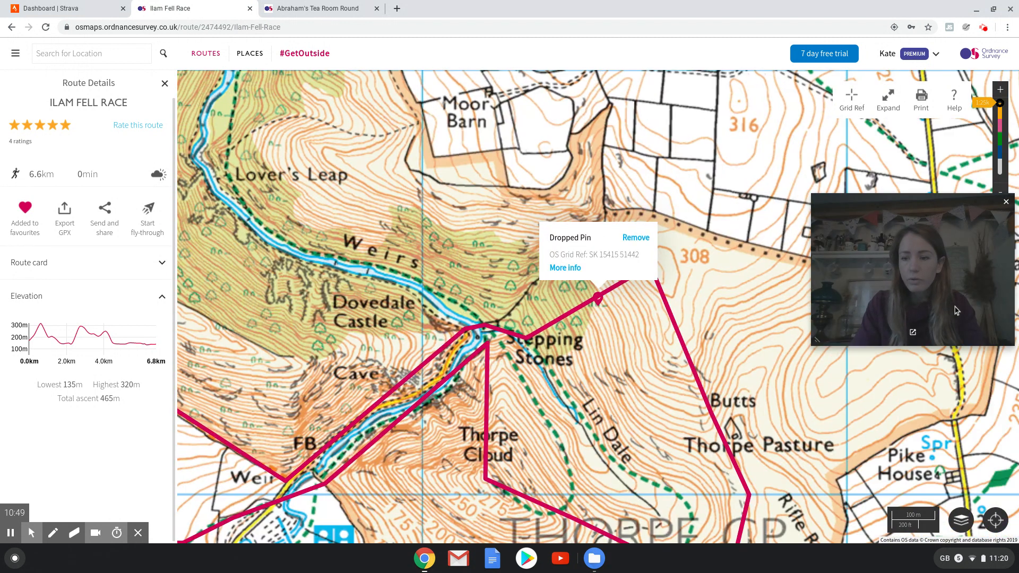
drag(930, 219, 946, 406)
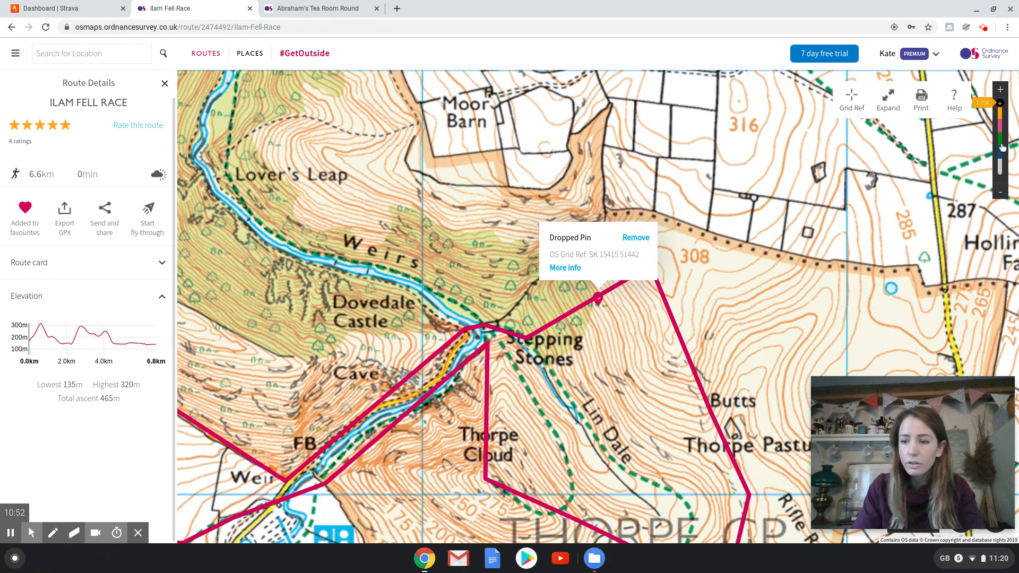
click(1000, 193)
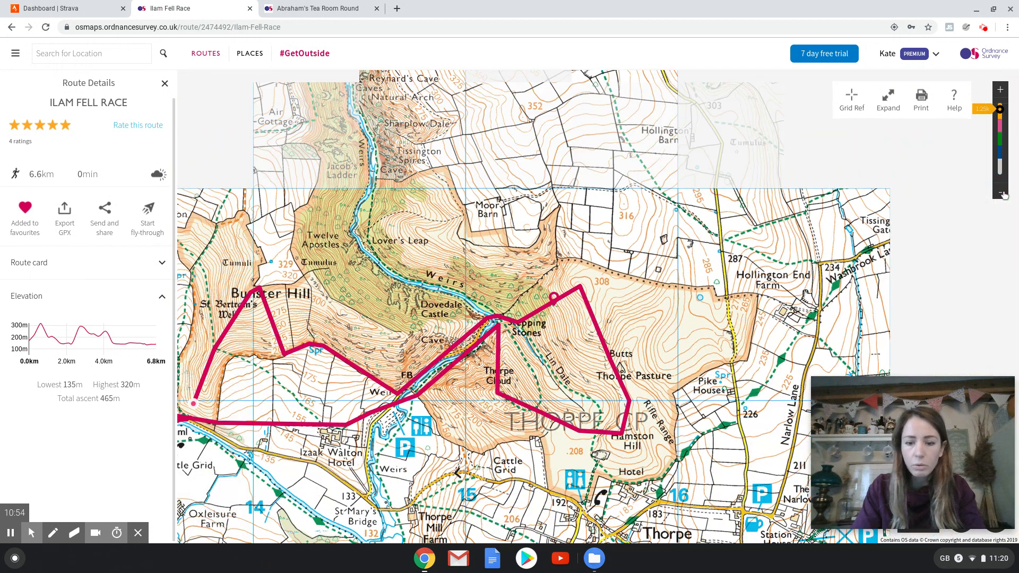
click(692, 309)
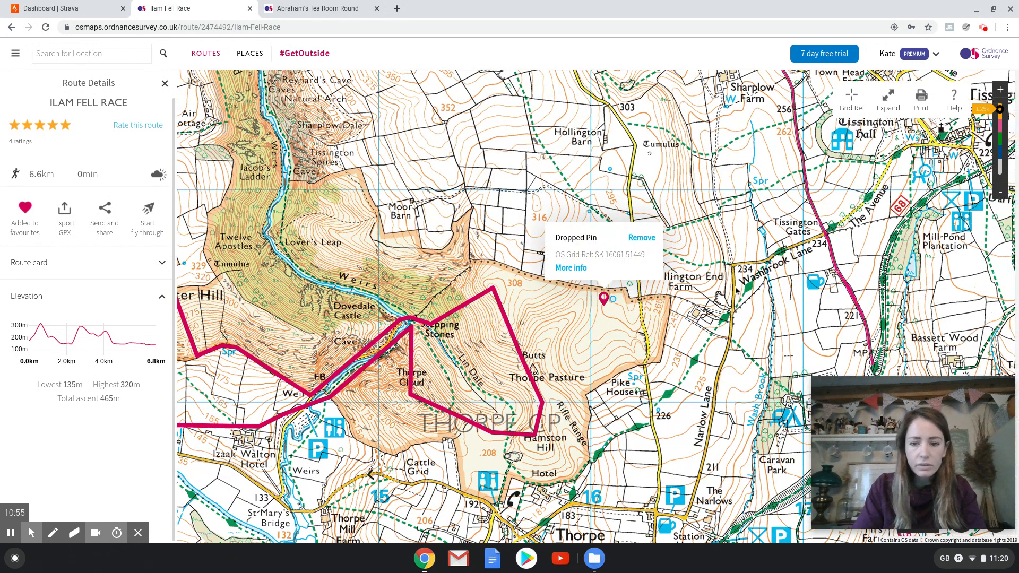
click(602, 330)
drag(601, 330, 875, 254)
scroll(876, 253, up, 2)
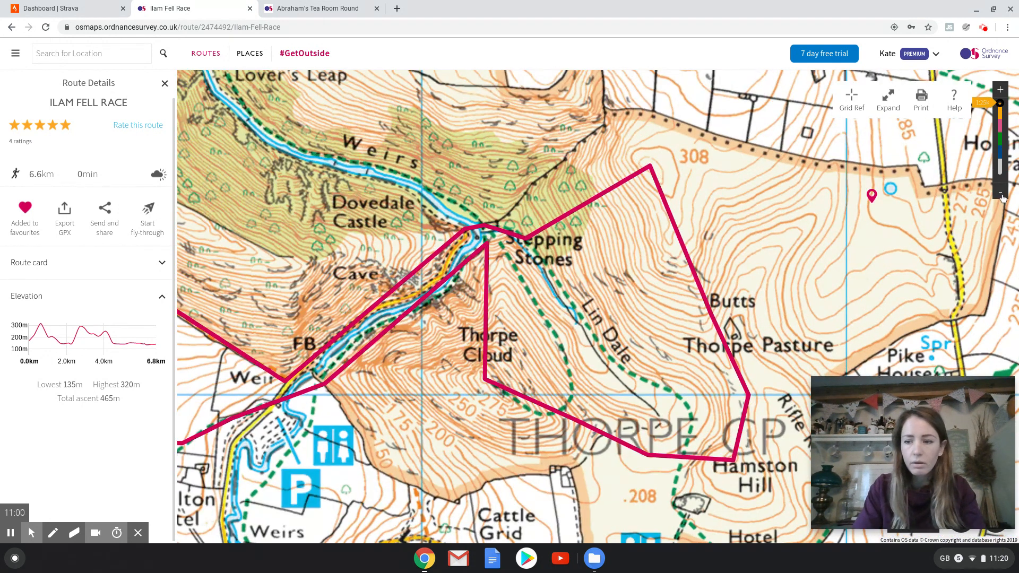
click(1001, 194)
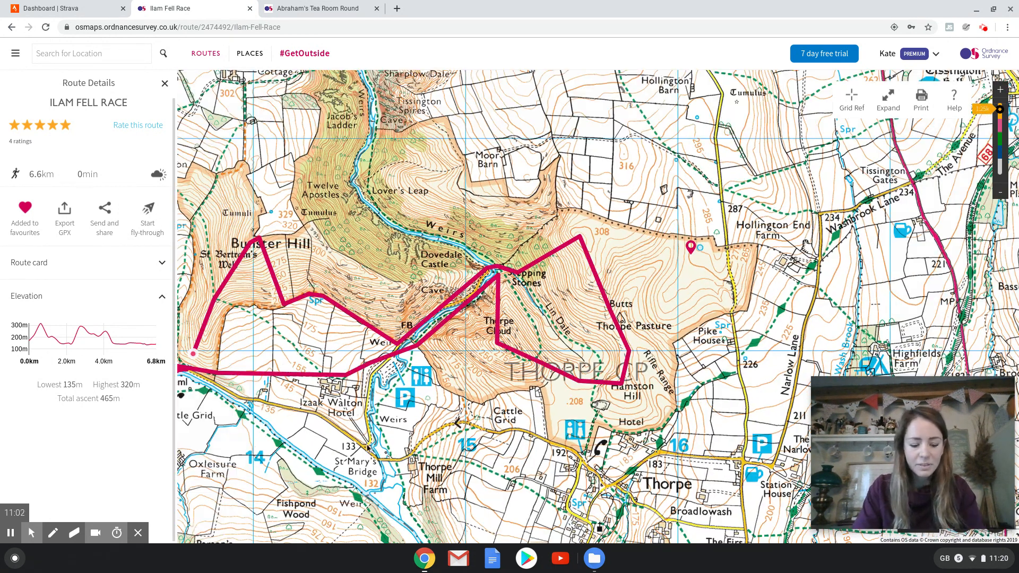
drag(367, 445, 540, 391)
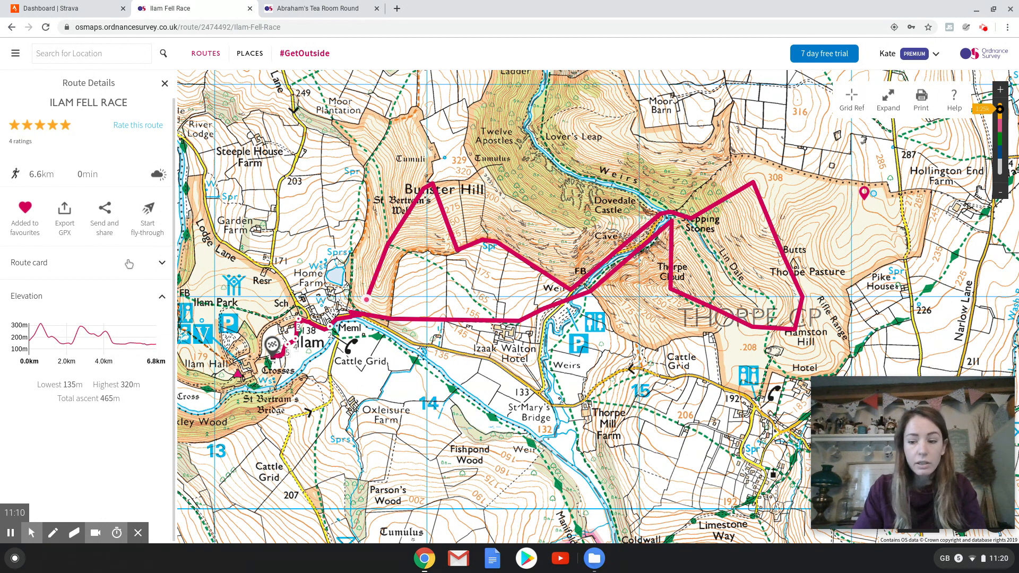
Review the sharing options for the Ilam Fell Race route, and play its 3D fly-through.
click(105, 225)
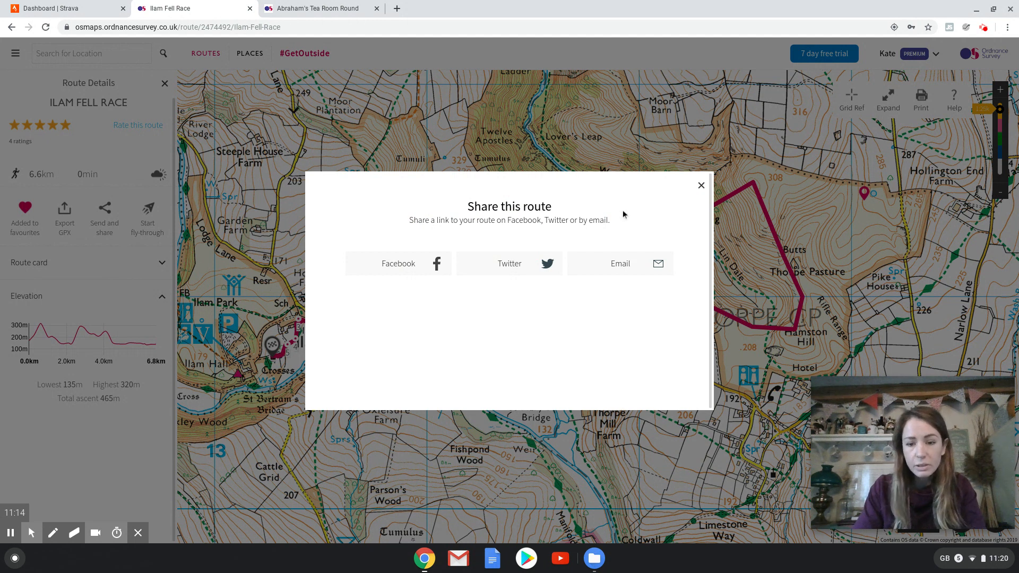
click(700, 186)
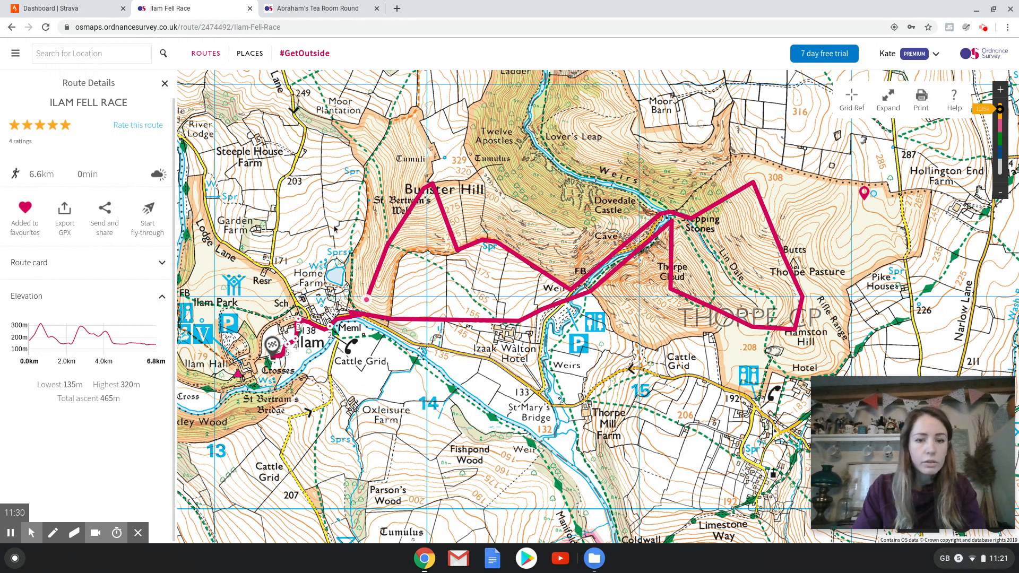
click(148, 224)
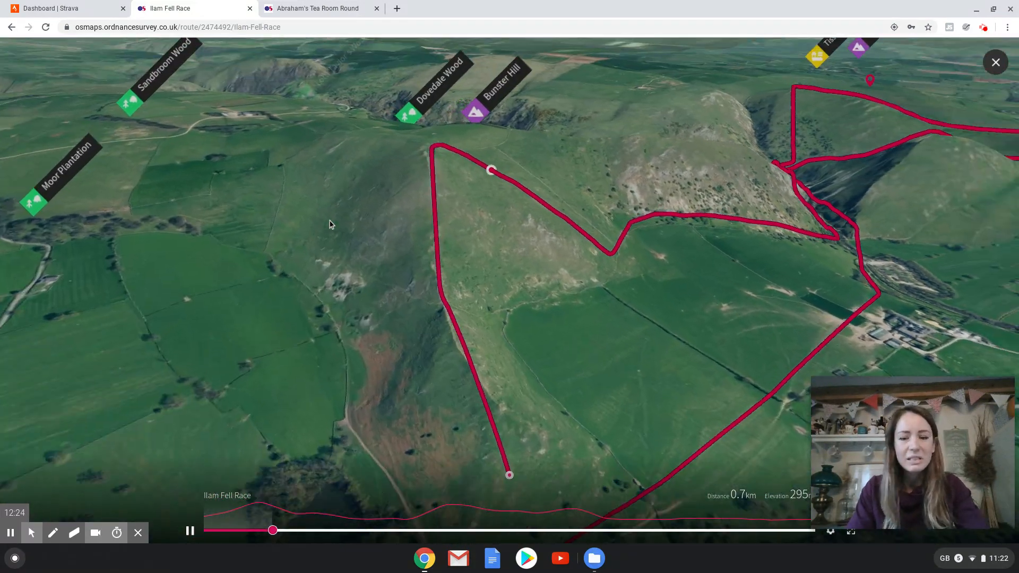
key(Escape)
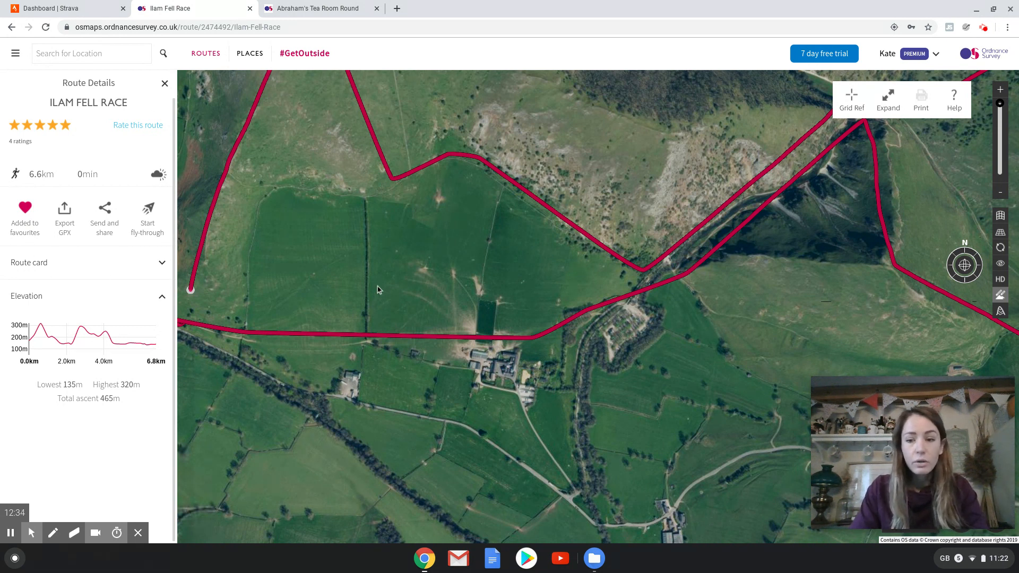
Remove the Ilam Fell Race route from the favourites list, and add it back again.
click(23, 207)
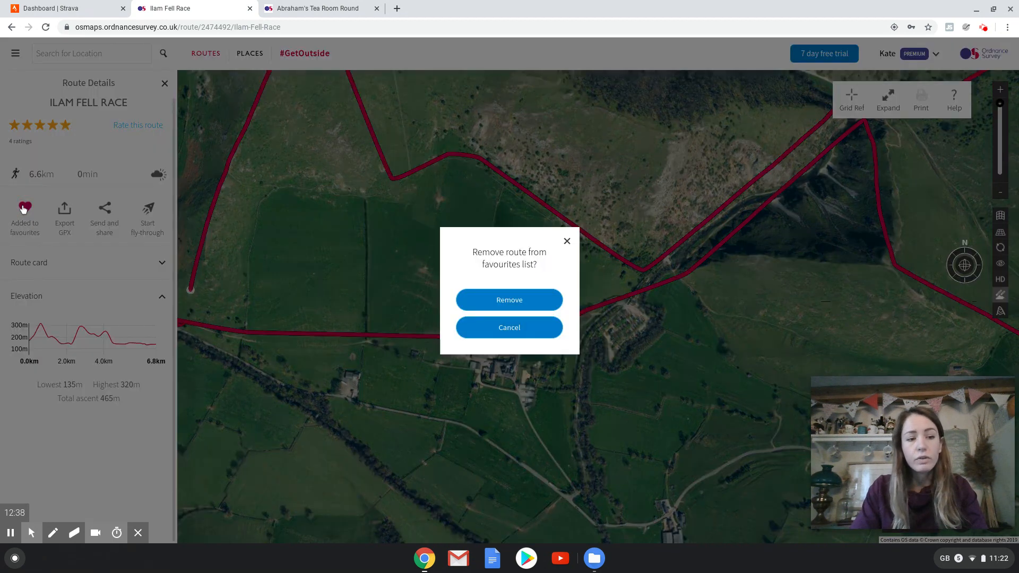
click(520, 301)
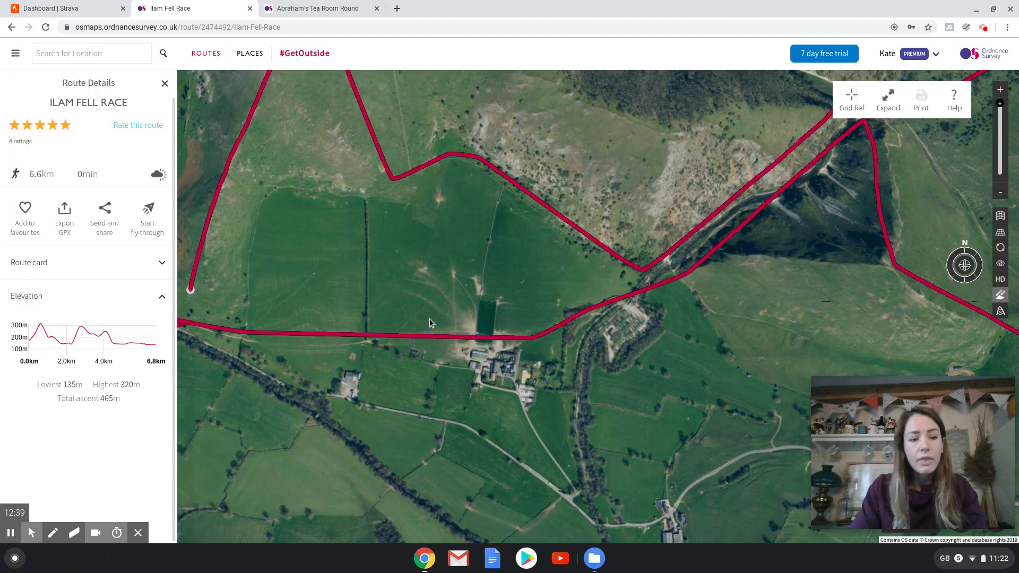
click(25, 210)
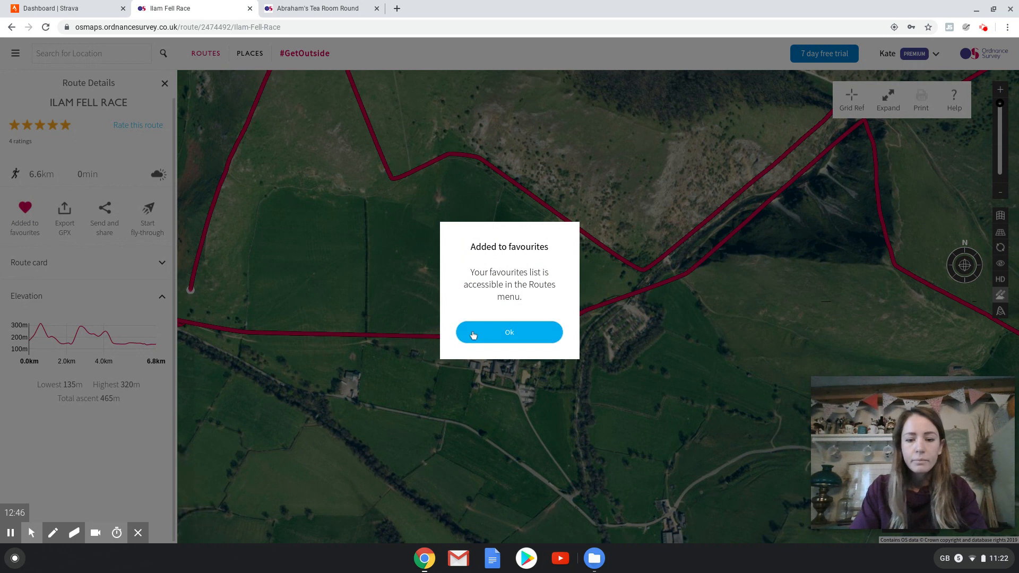
click(491, 333)
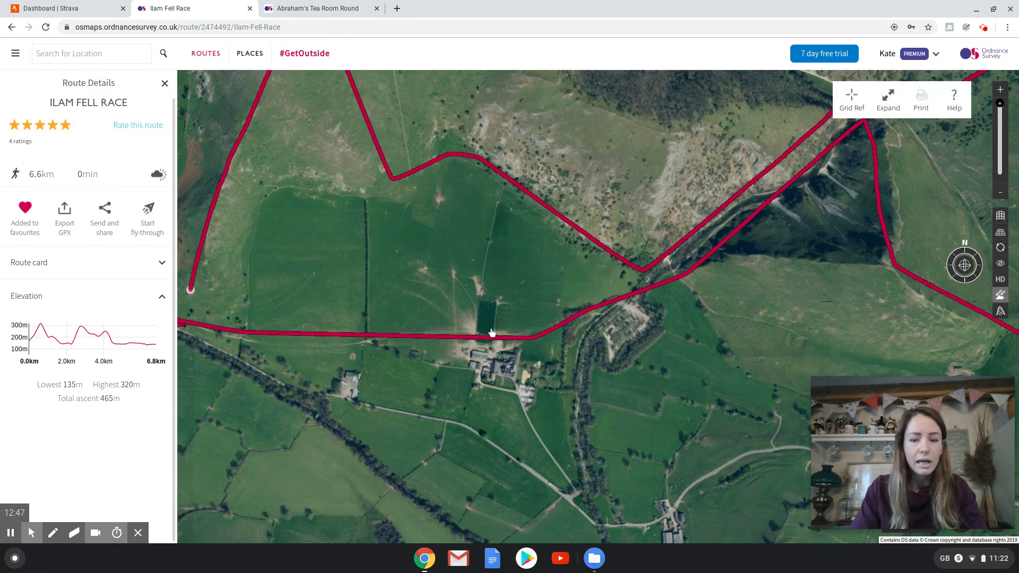
Leave the route details, open Favourite Routes, and search the favourites for "ilam".
click(164, 84)
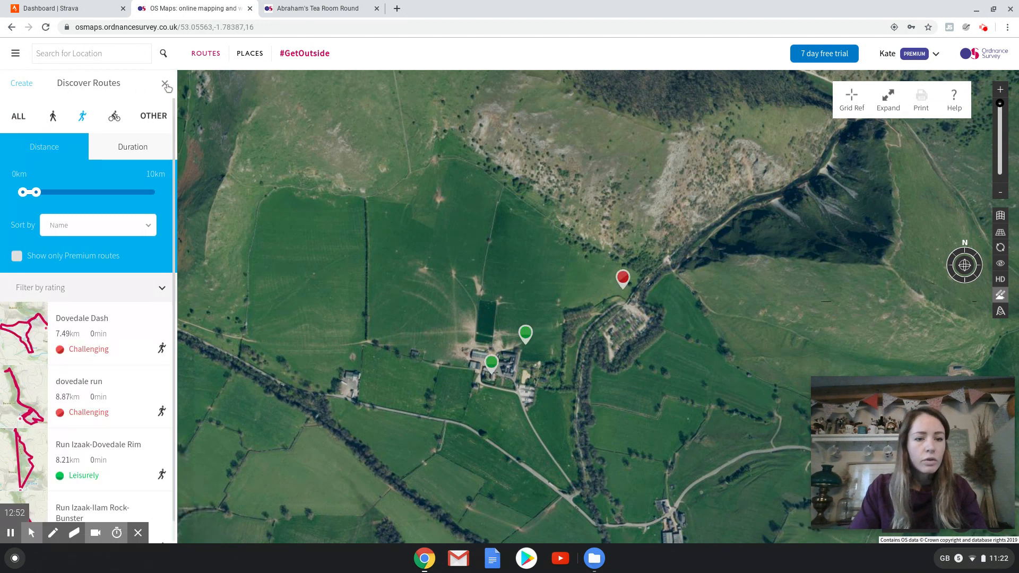
click(166, 85)
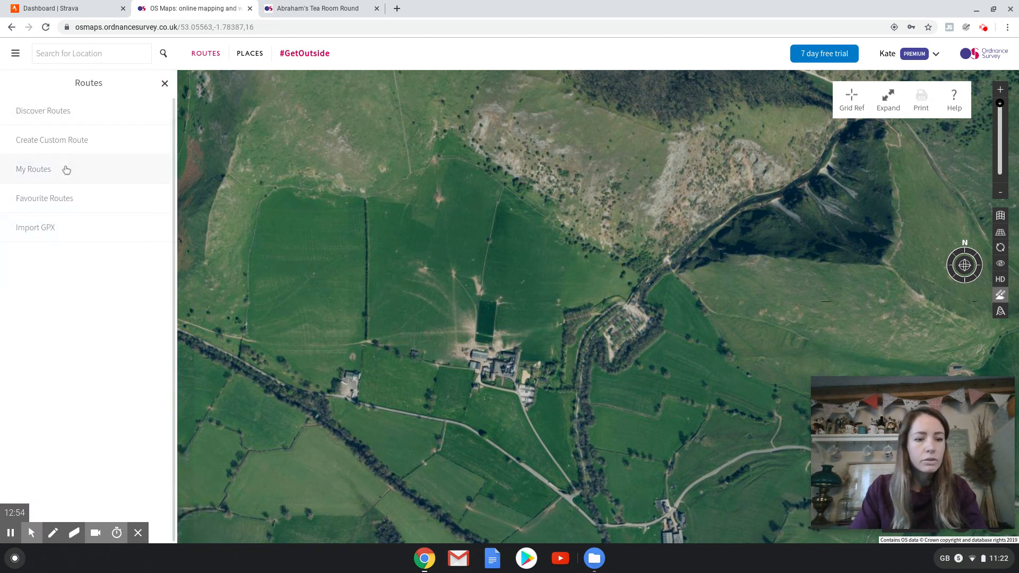
click(62, 198)
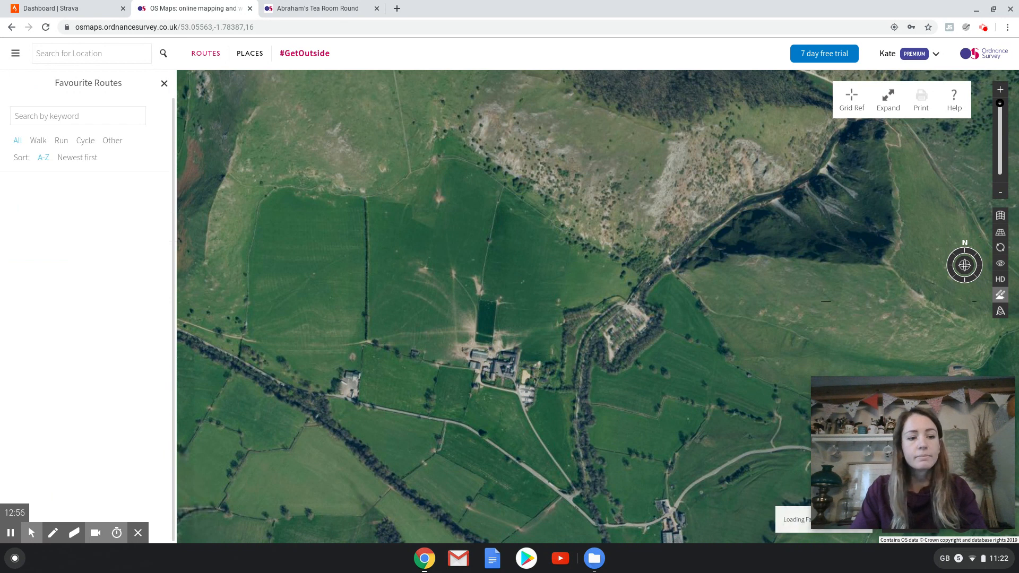
click(59, 116)
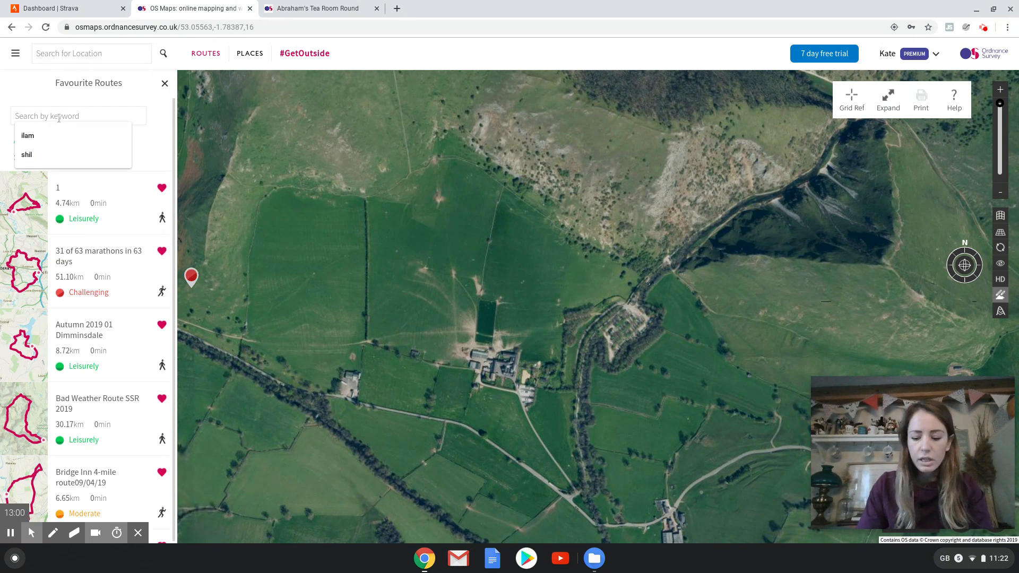
key(Down)
key(Return)
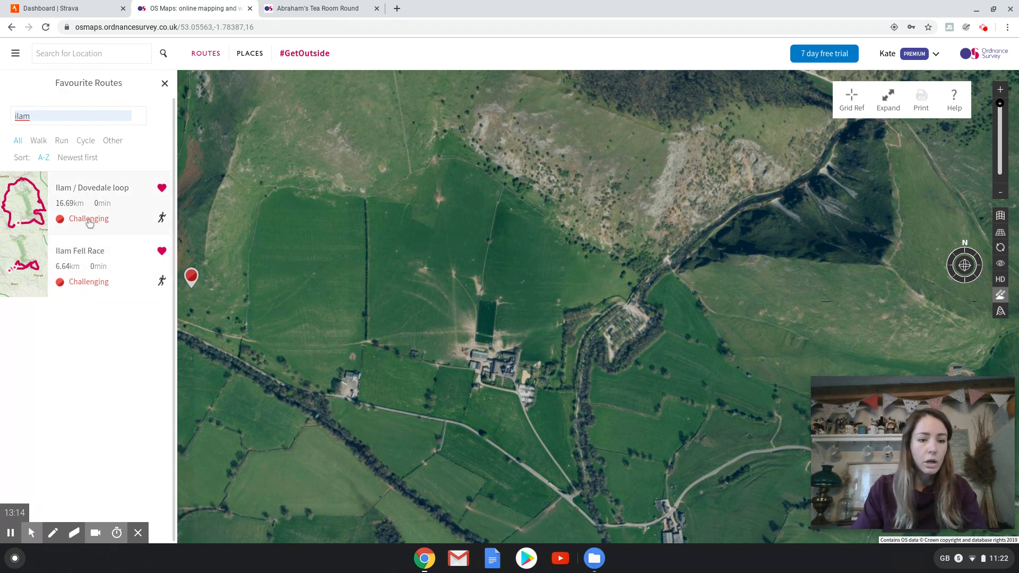
Locate the favourite Ilam Fell Race on the map, and open its route details.
click(89, 263)
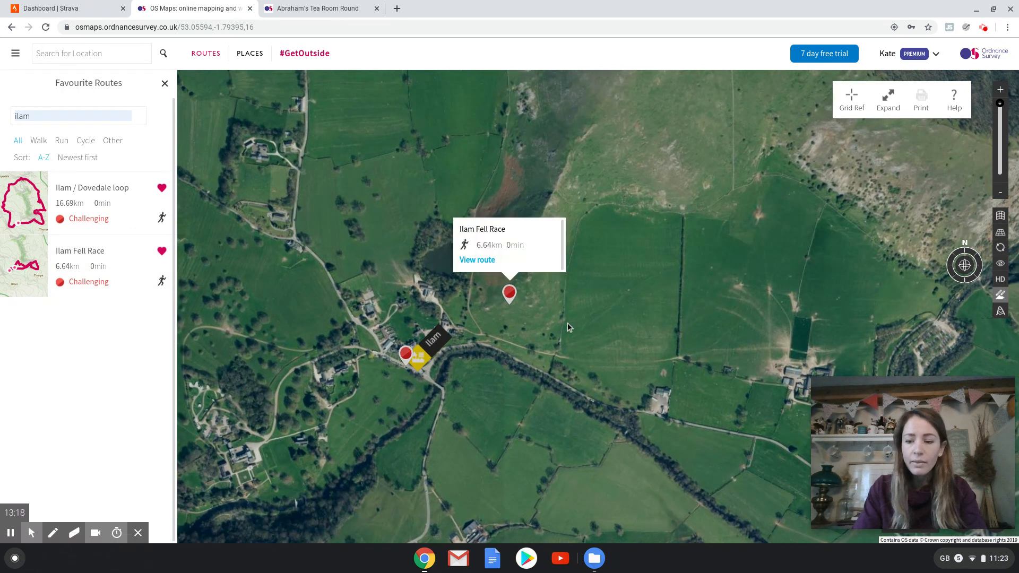
mouse_move(914, 440)
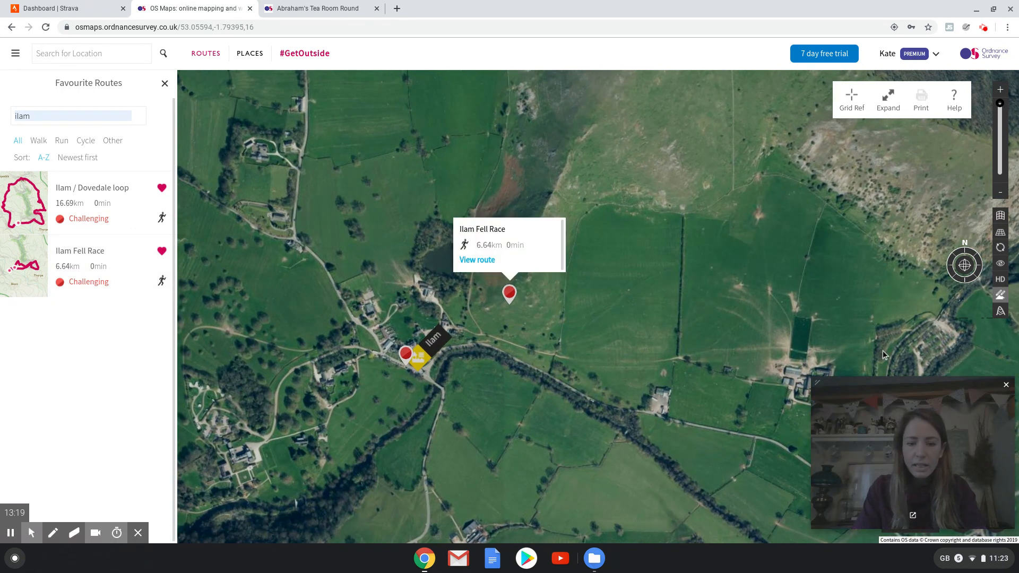
click(477, 260)
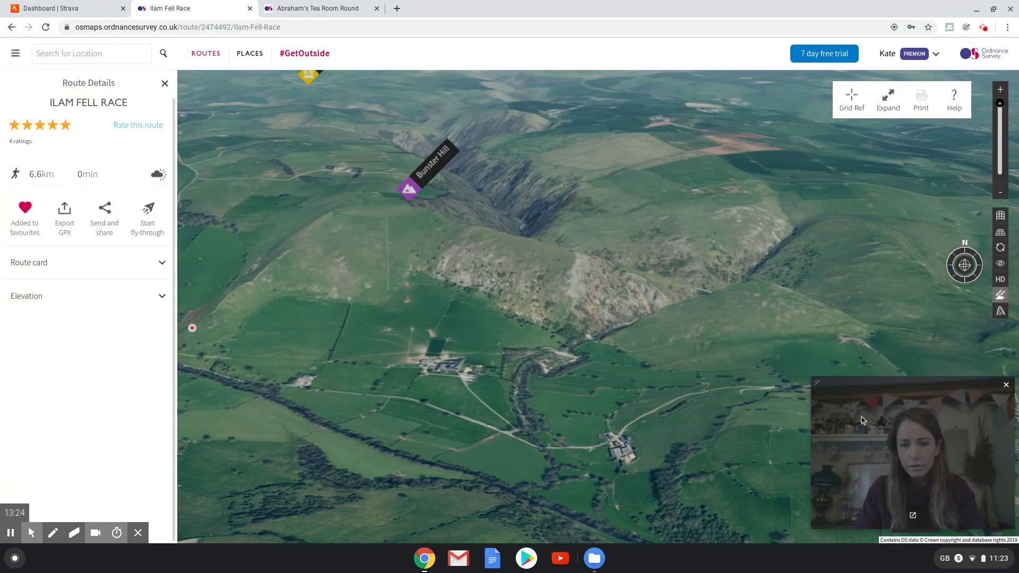
Change the base map from Aerial 3D to OS Leisure Maps, with the whole route from Ilam to Thorpe in view.
drag(871, 427, 889, 406)
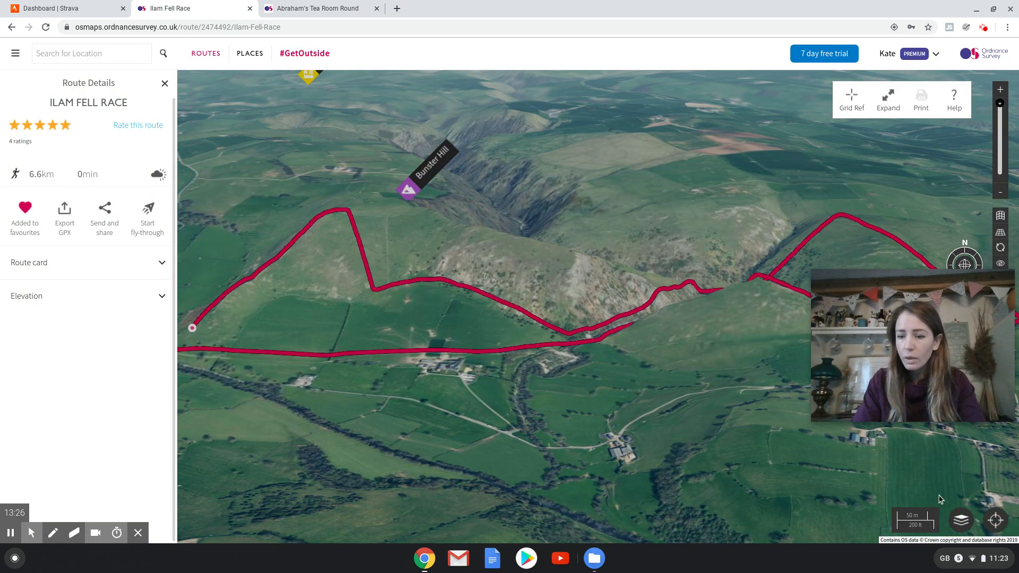
click(959, 525)
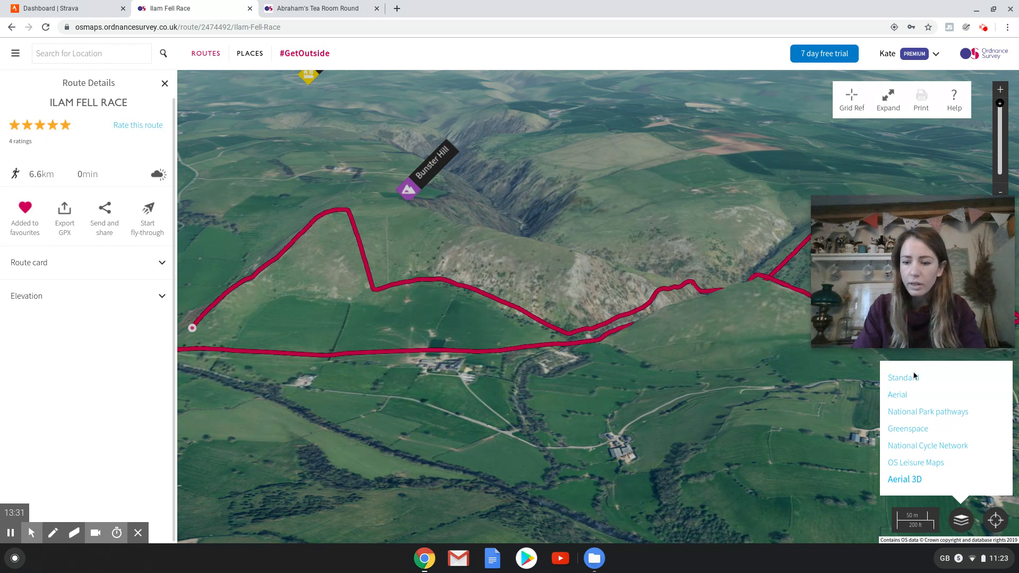
click(930, 464)
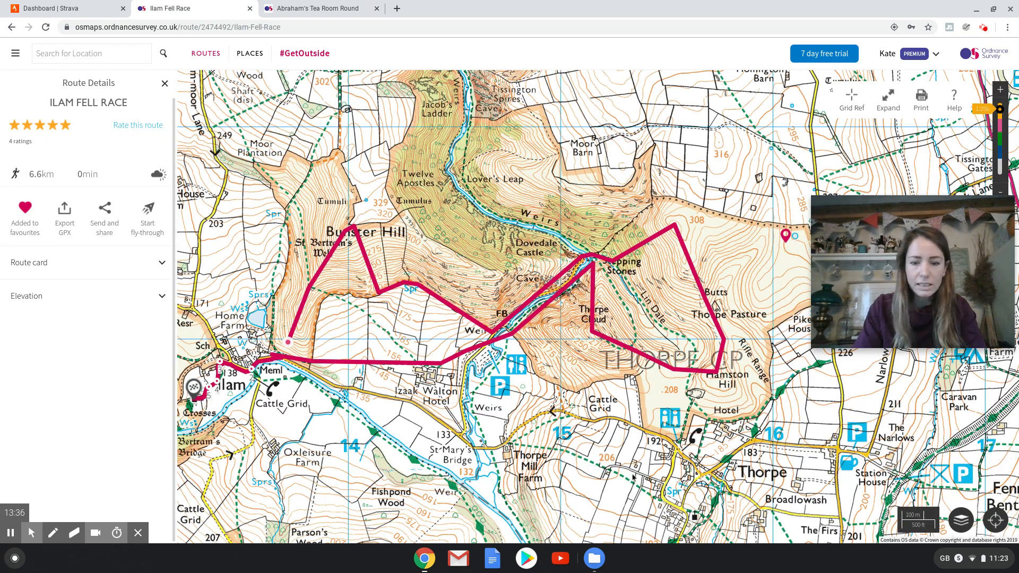
drag(616, 457, 655, 452)
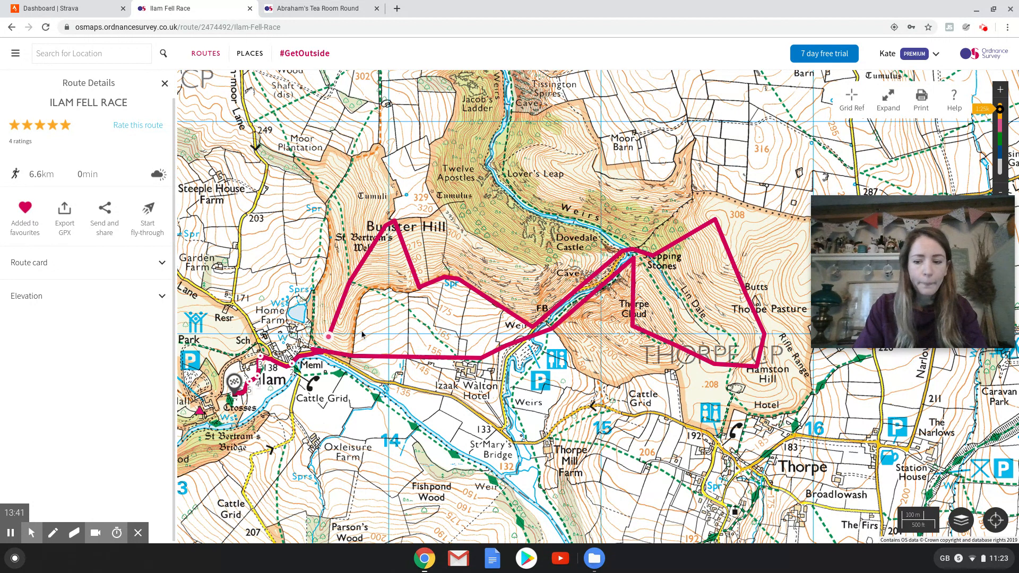
Open the print settings for the Ilam Fell Race, choose A4 landscape, and reposition the map so the route fits the page.
click(925, 104)
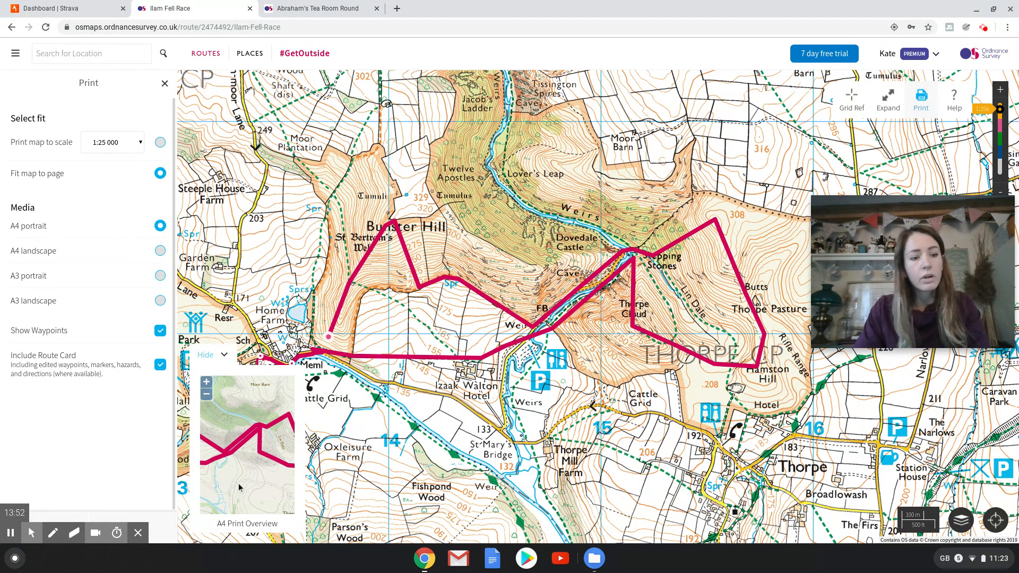
click(160, 250)
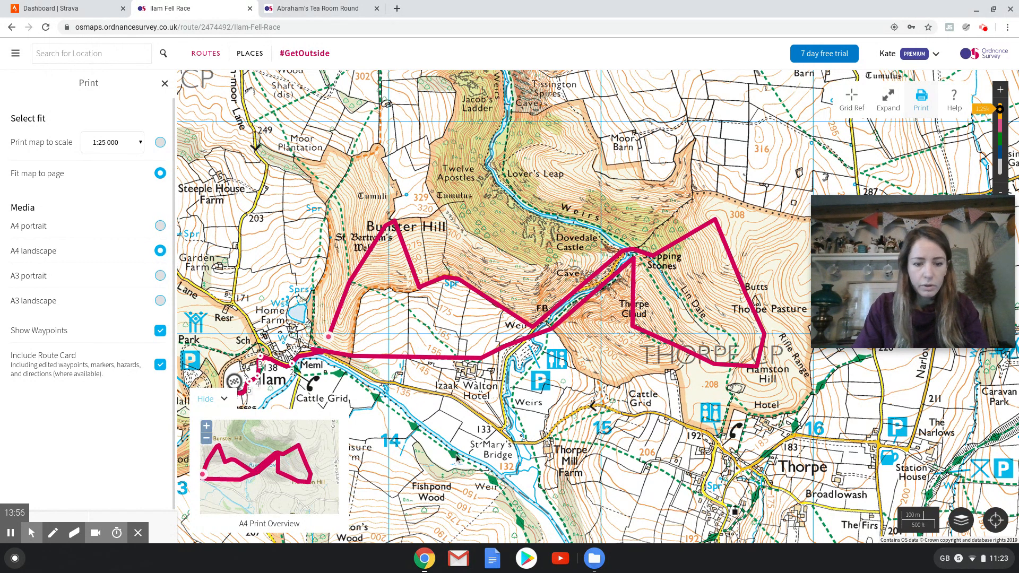
drag(608, 444, 687, 433)
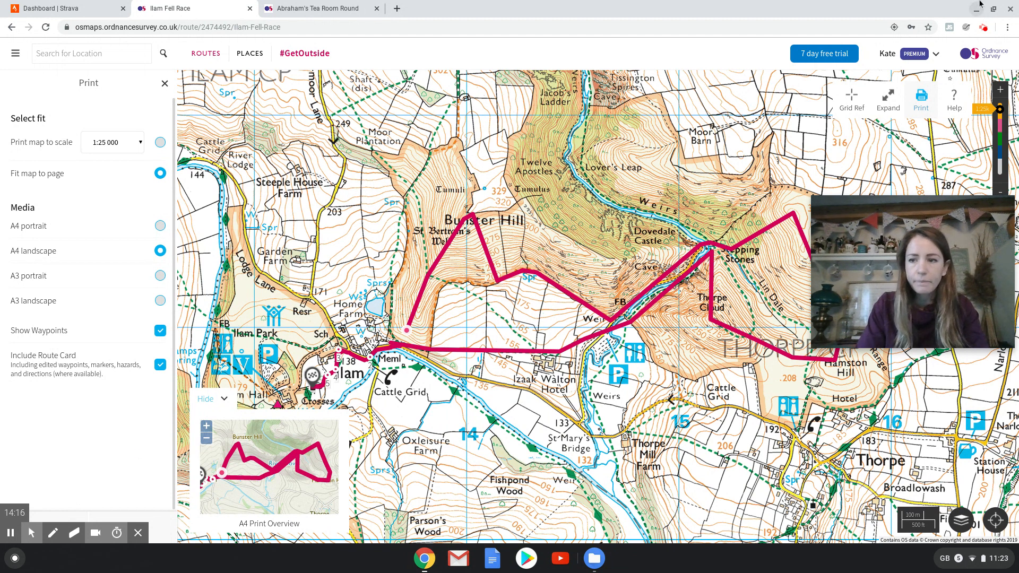
click(992, 10)
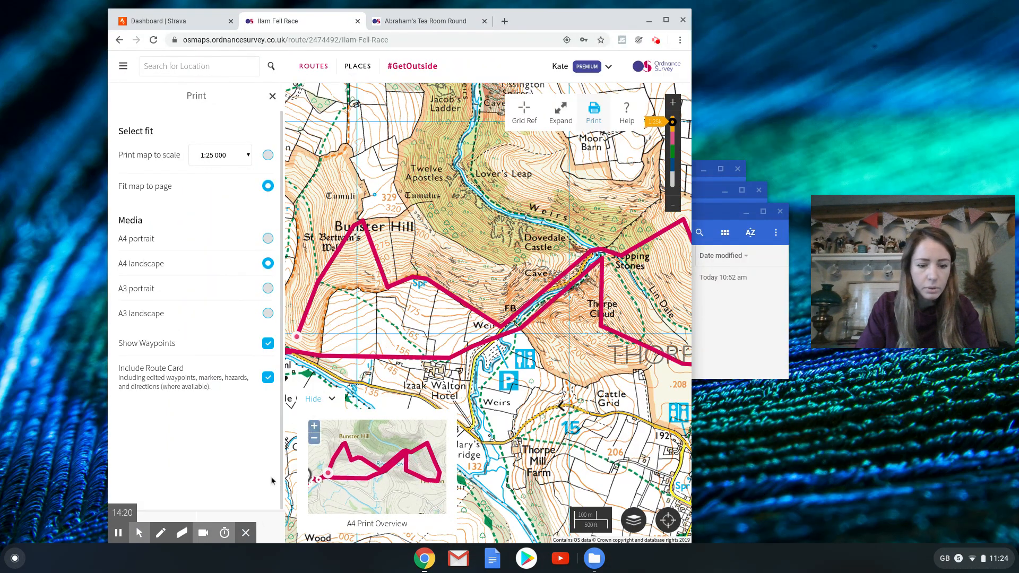
click(666, 21)
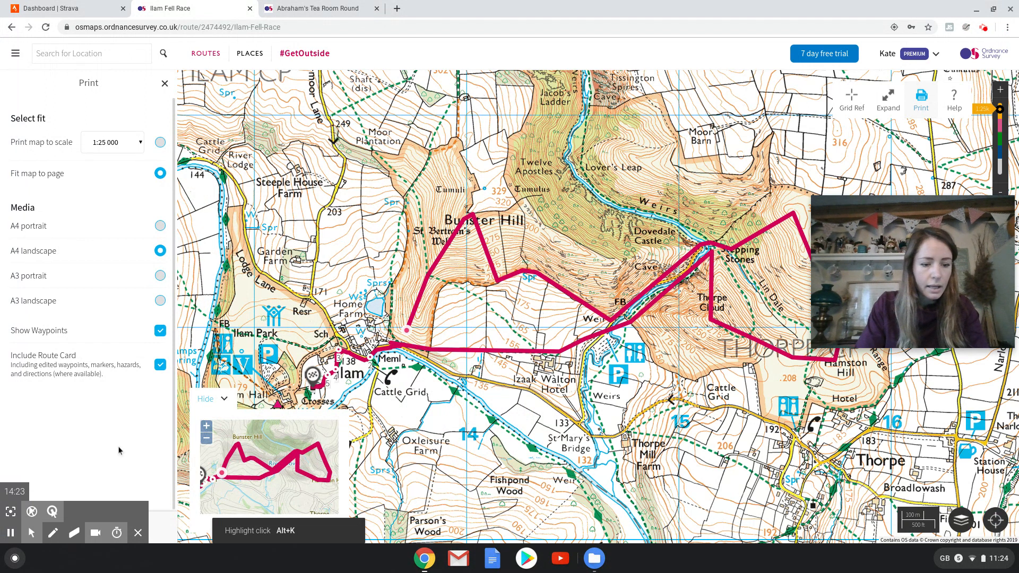
key(ctrl+a)
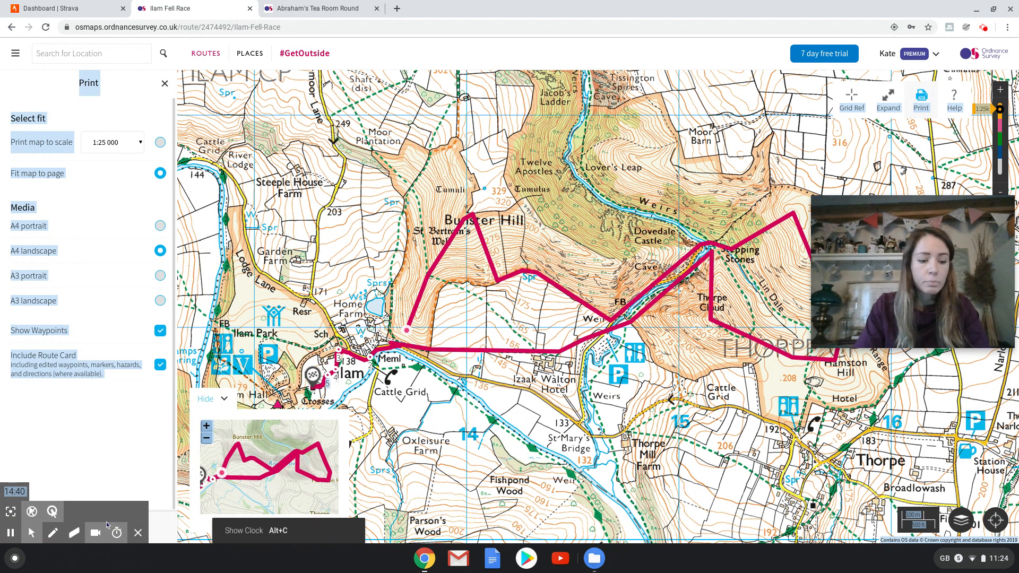
click(129, 473)
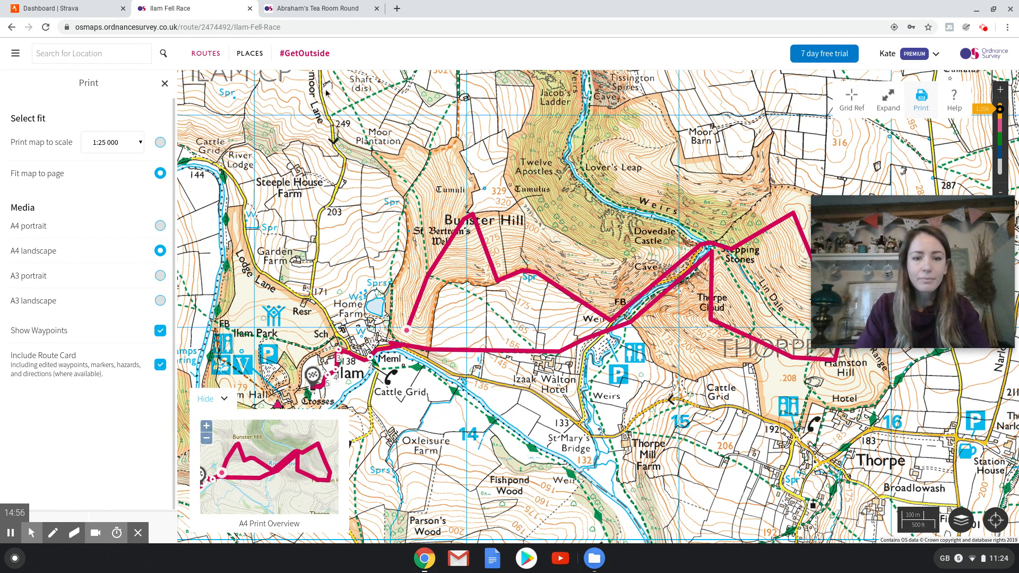
Close the print settings, the Ilam Fell Race details and the favourites list to return to the Routes options.
click(165, 84)
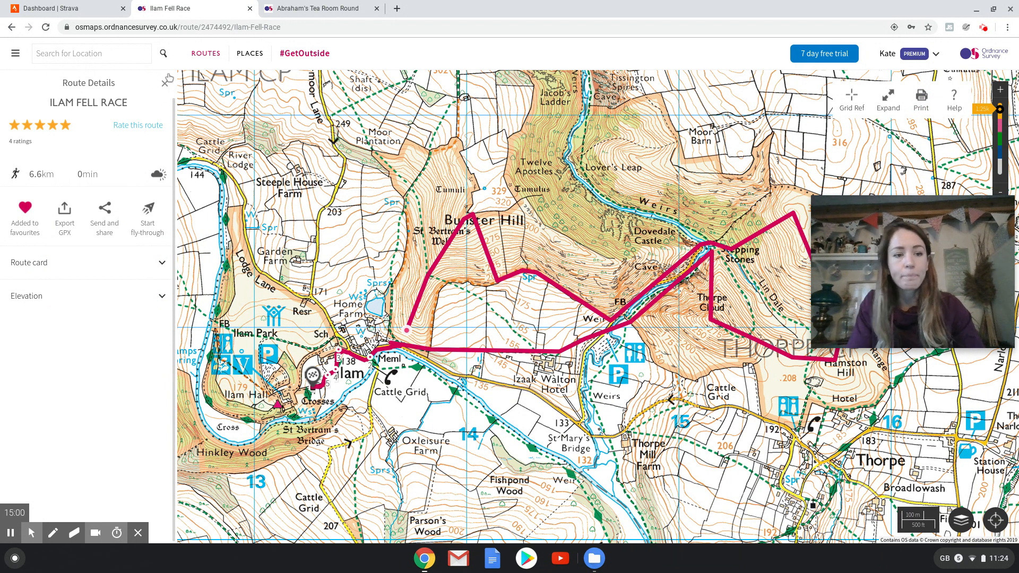
click(165, 85)
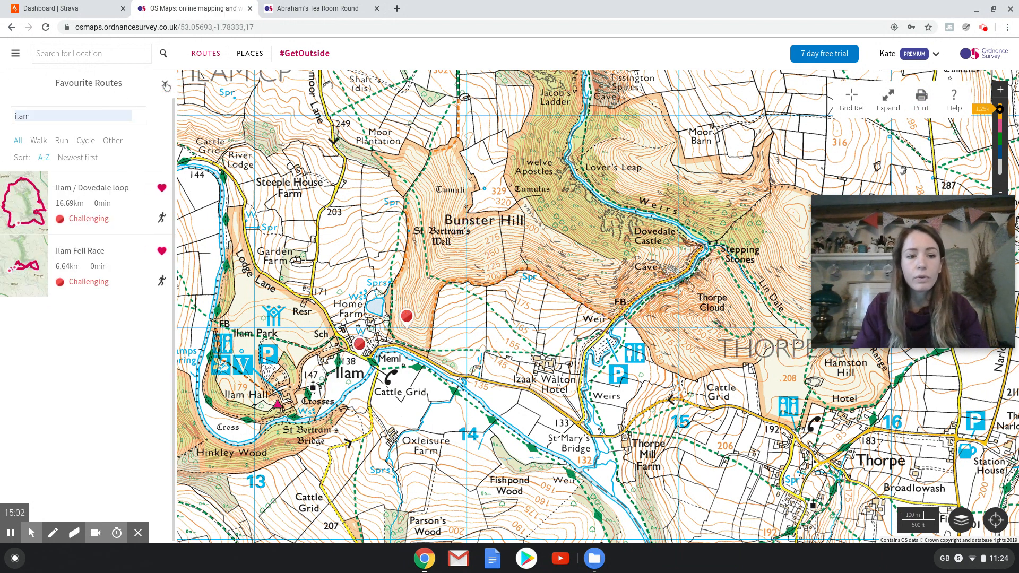
click(165, 85)
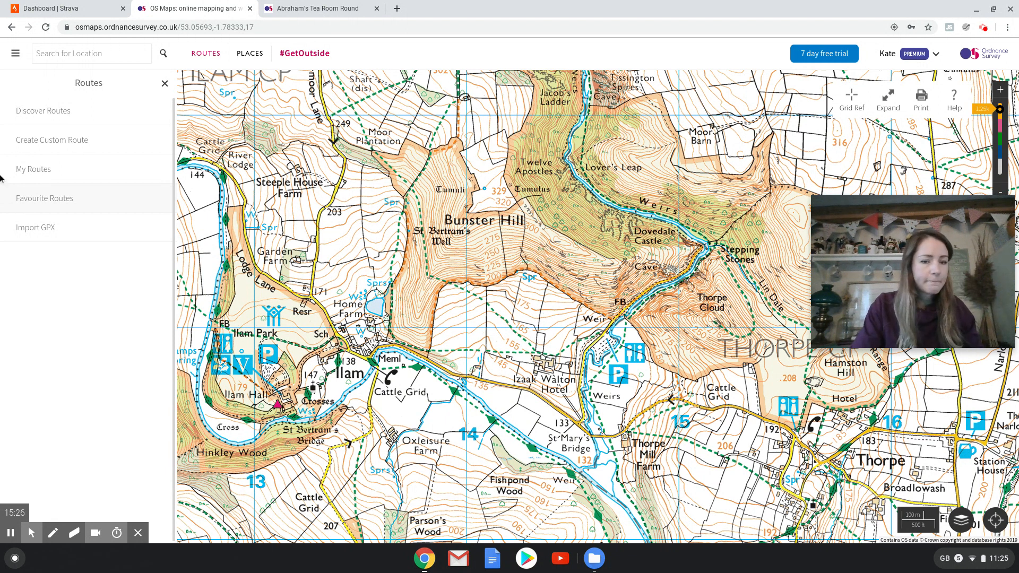
Switch to Strava, open the full list of own activities, and open the run "Shillito woods loop".
click(57, 4)
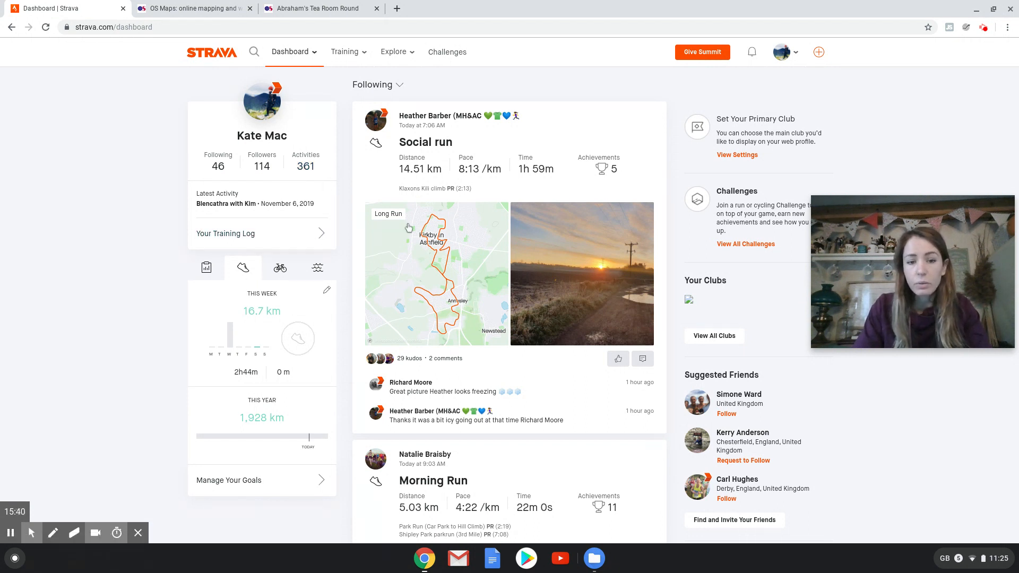
click(307, 169)
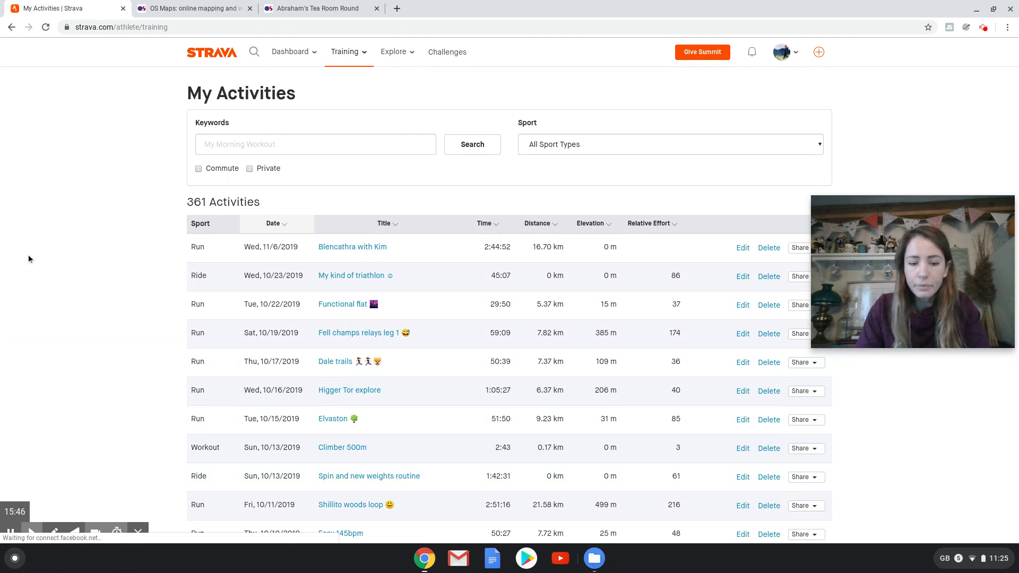
scroll(28, 259, down, 2)
scroll(509, 290, down, 3)
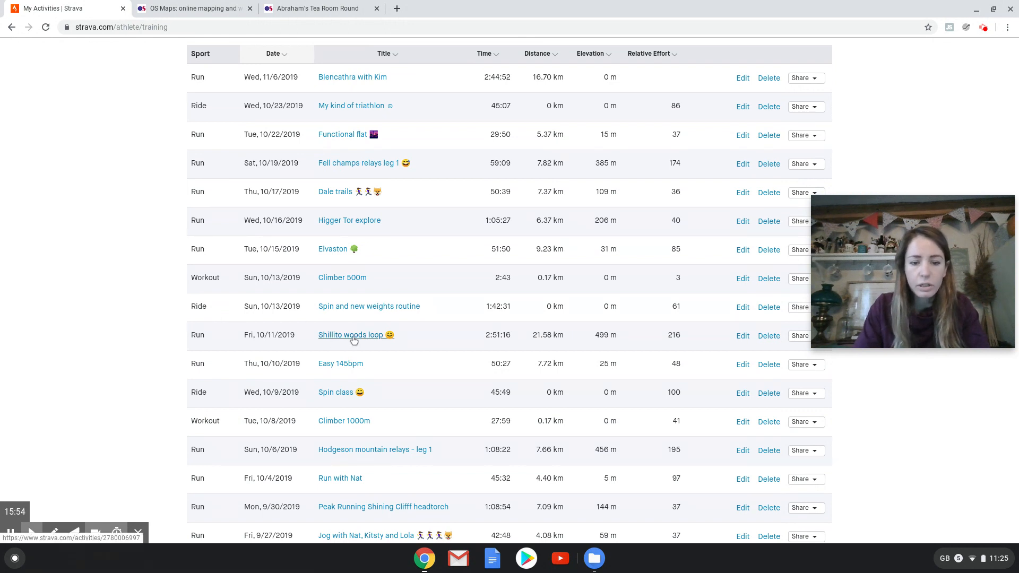
click(353, 340)
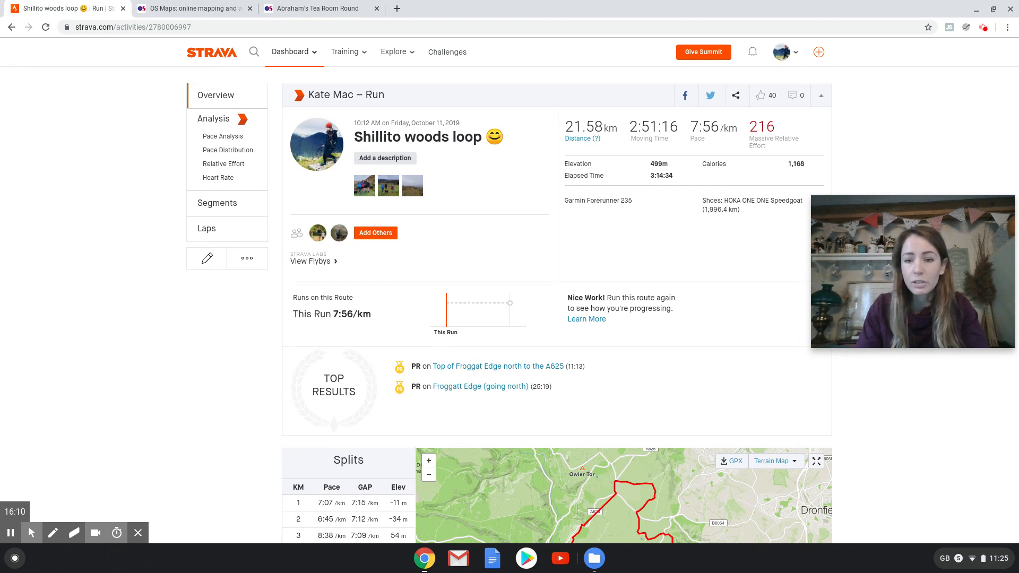
Examine the Shillito woods loop's route map, splits and elevation profile.
scroll(509, 291, down, 1)
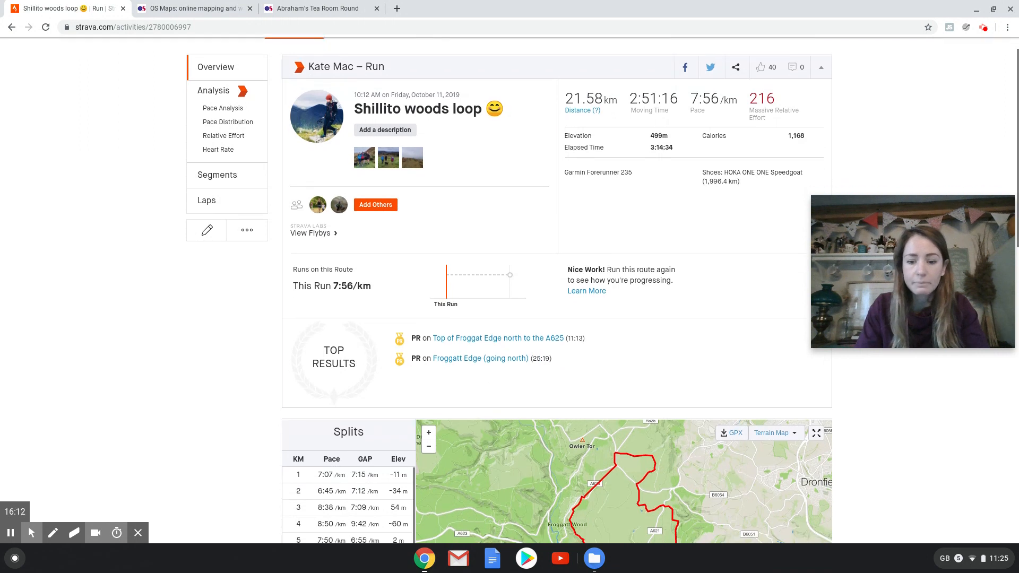
scroll(509, 291, down, 2)
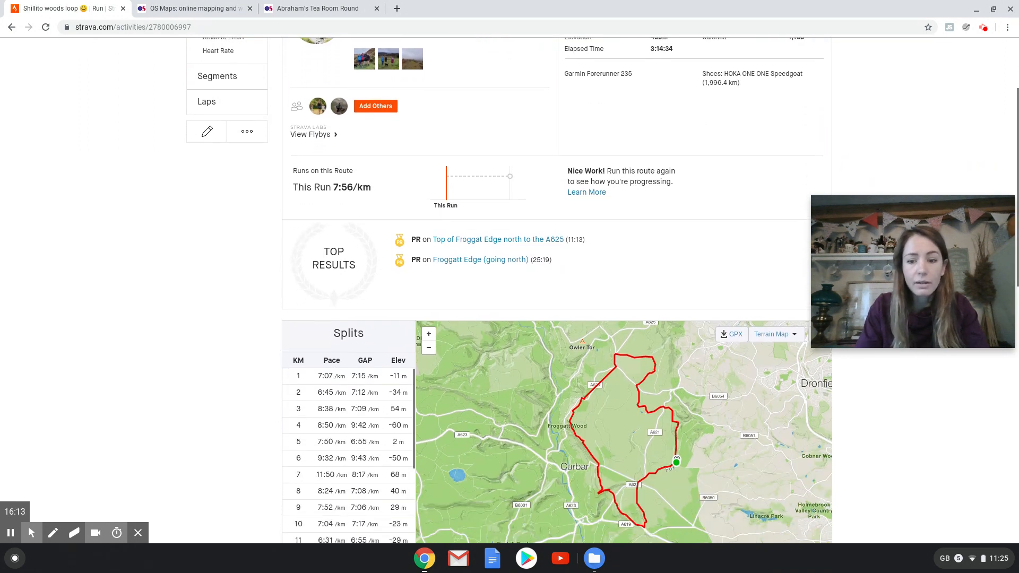
scroll(509, 291, down, 3)
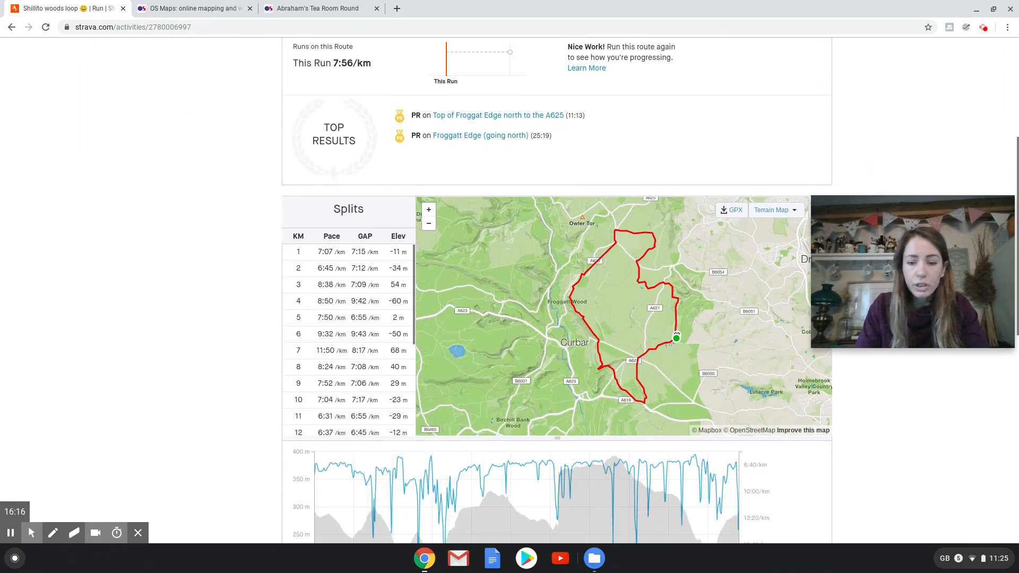
scroll(666, 287, down, 2)
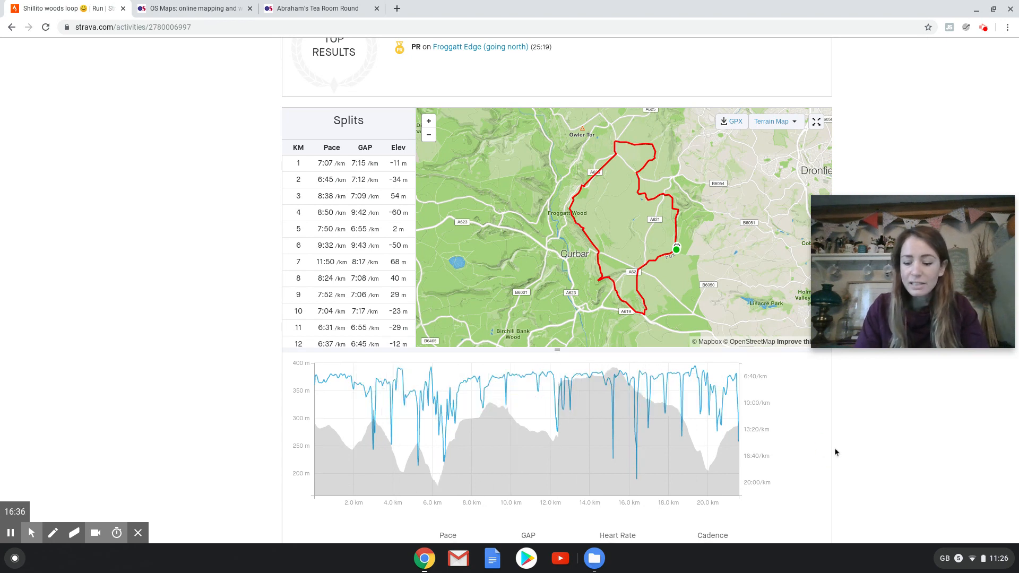
scroll(834, 451, up, 1)
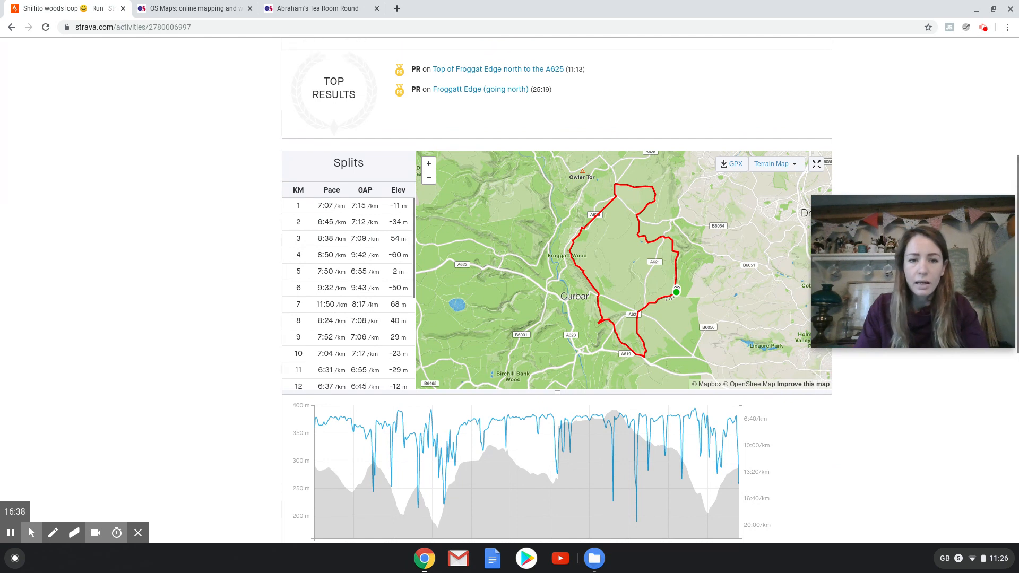
scroll(558, 339, up, 1)
scroll(557, 340, down, 2)
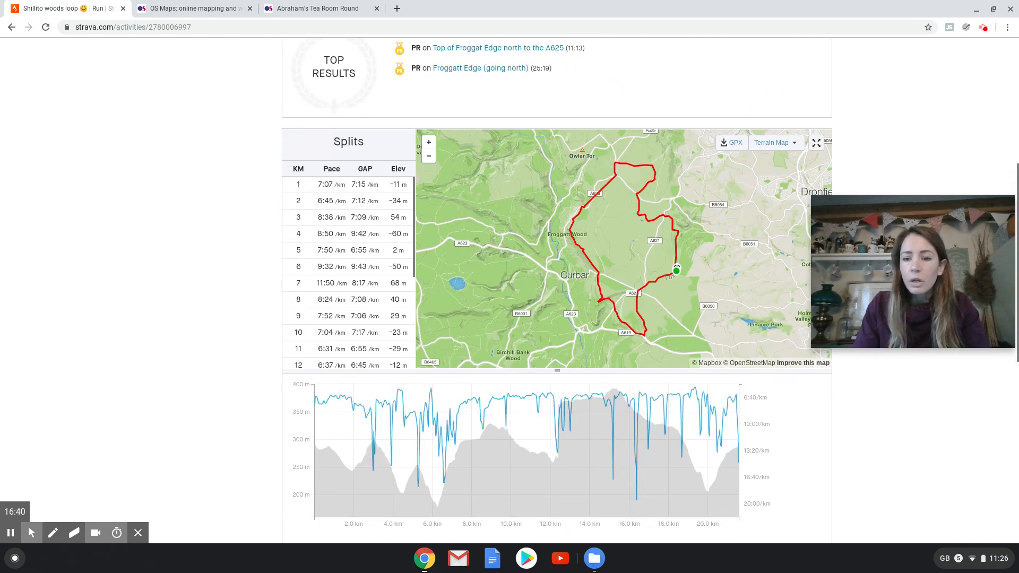
scroll(557, 340, up, 6)
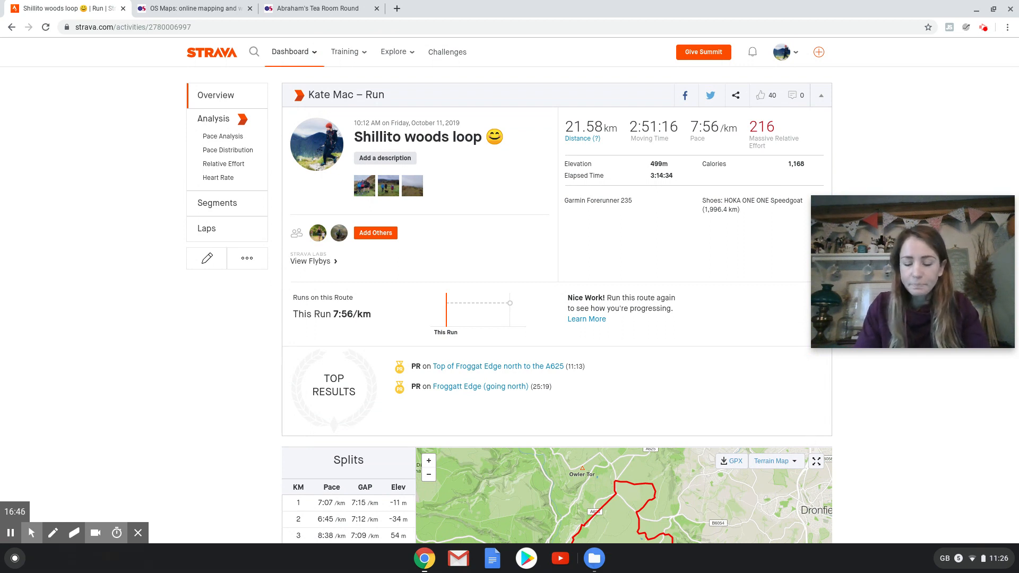
Download the Shillito woods loop as a GPX file, and check it in the Downloads folder.
click(734, 461)
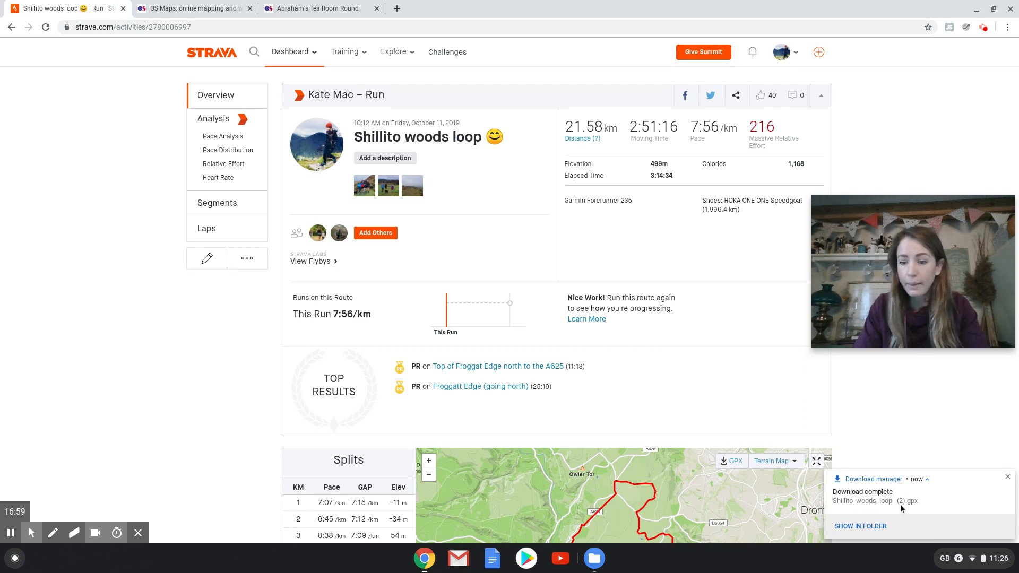
click(860, 526)
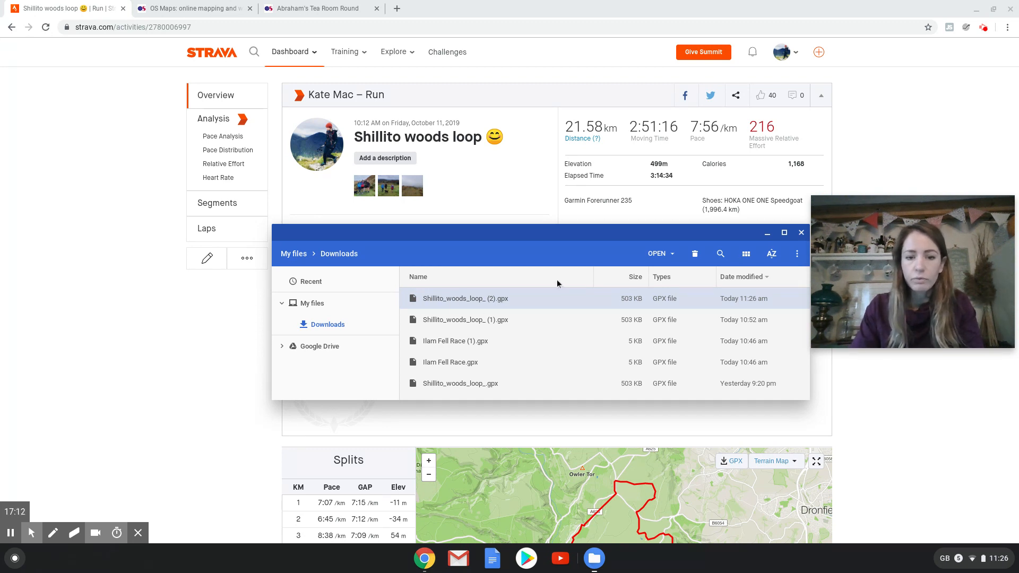
click(764, 234)
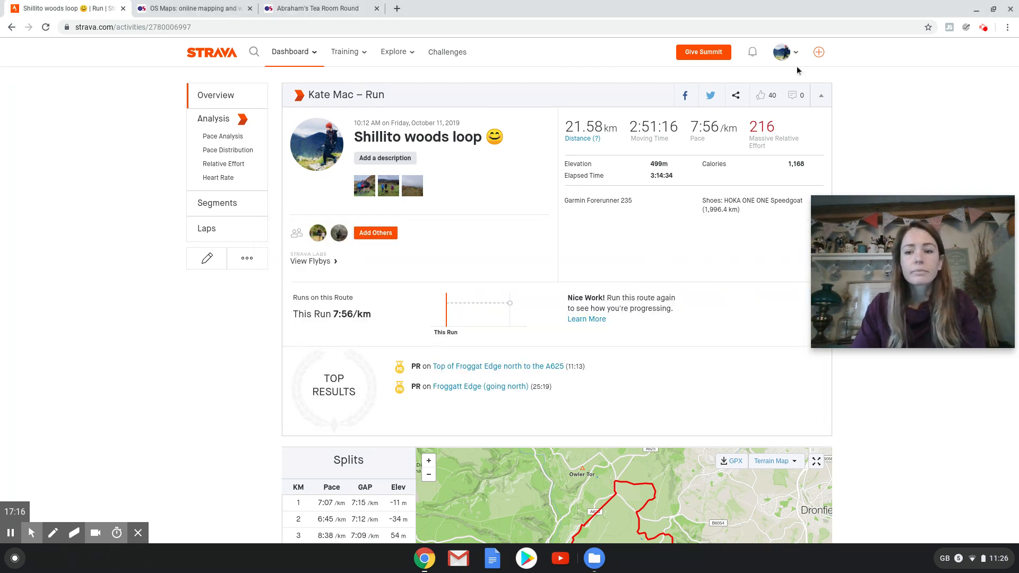
Switch back to OS Maps, and open the GPX import for routes.
click(201, 7)
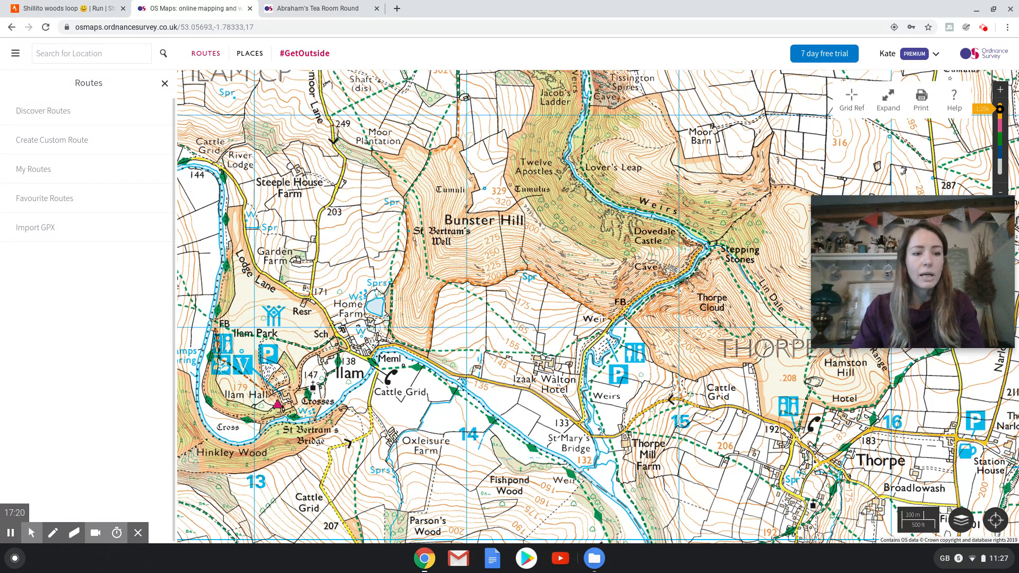
click(16, 53)
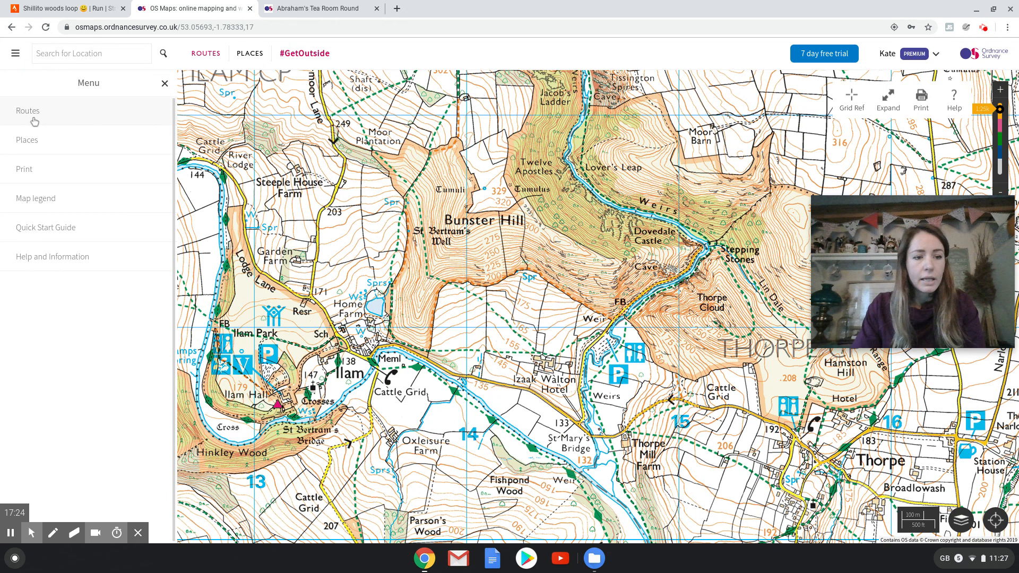
click(32, 116)
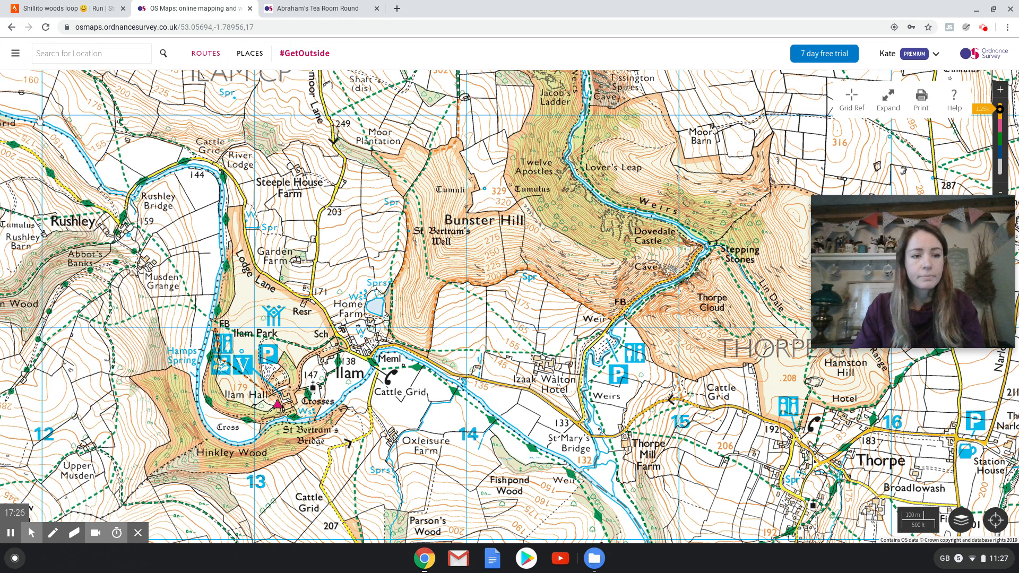
click(14, 55)
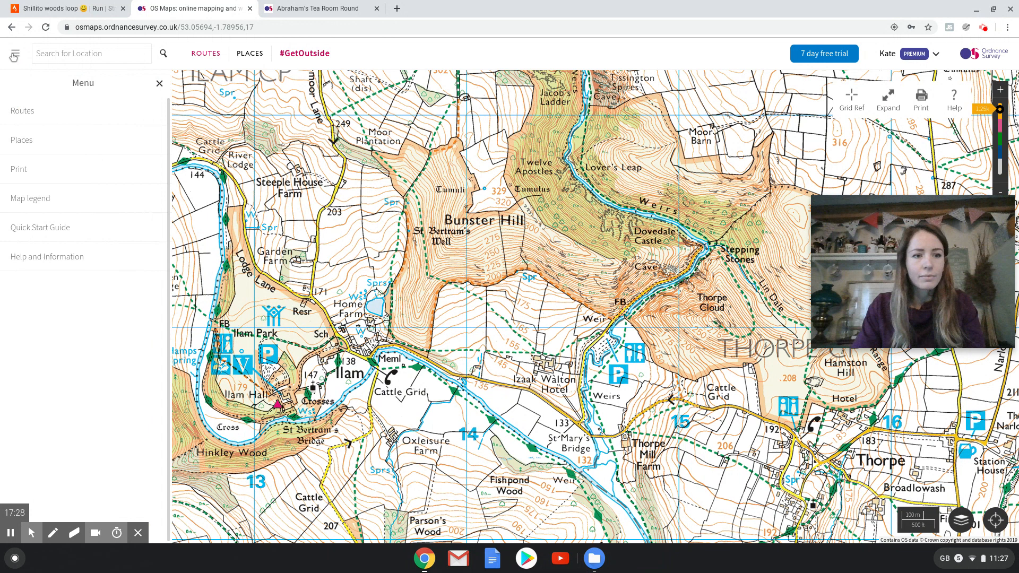
click(35, 117)
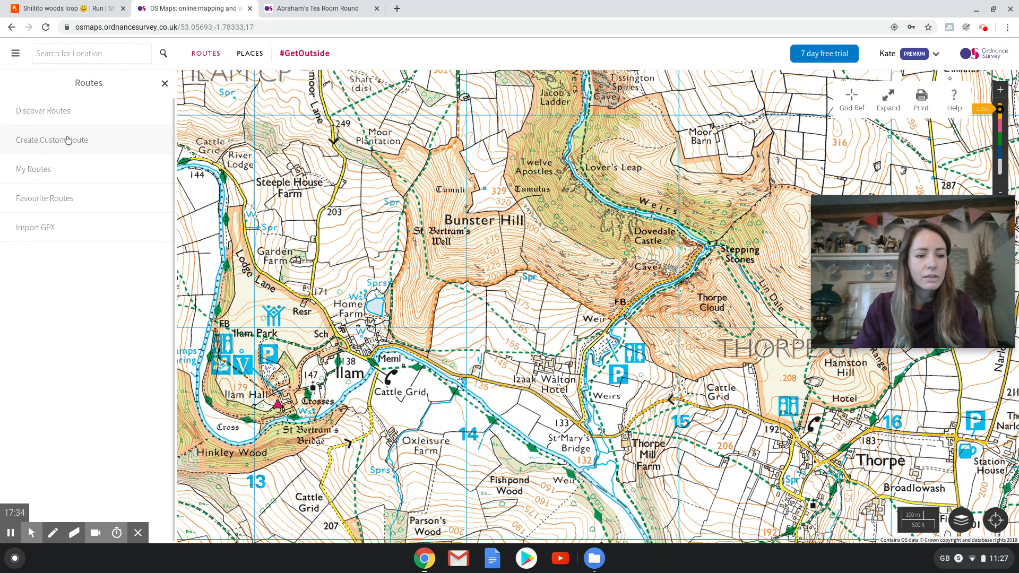
click(58, 227)
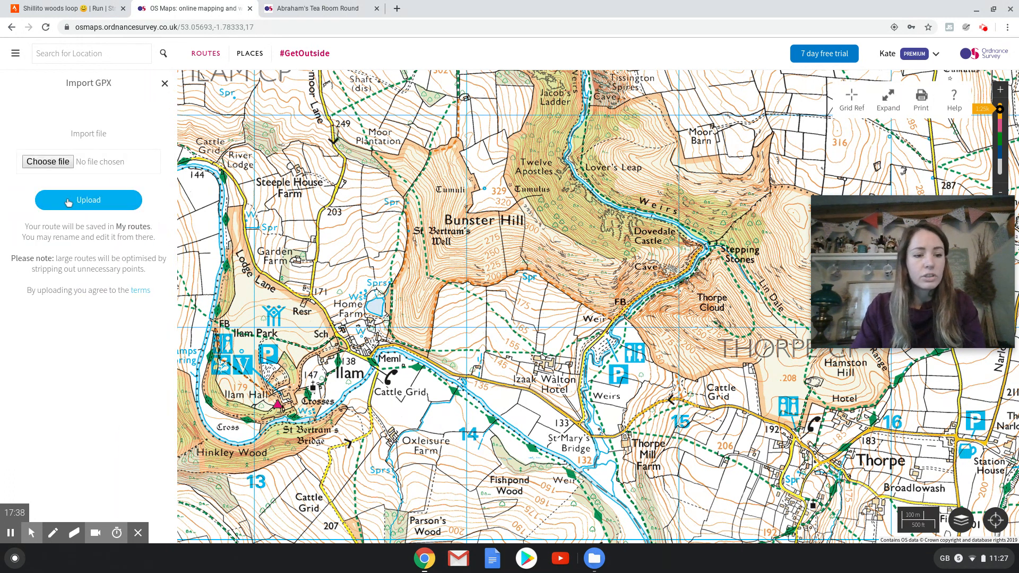
Import the route from "Shillito_woods_loop_ (2).gpx" without making it private, and return to the Routes options.
click(62, 160)
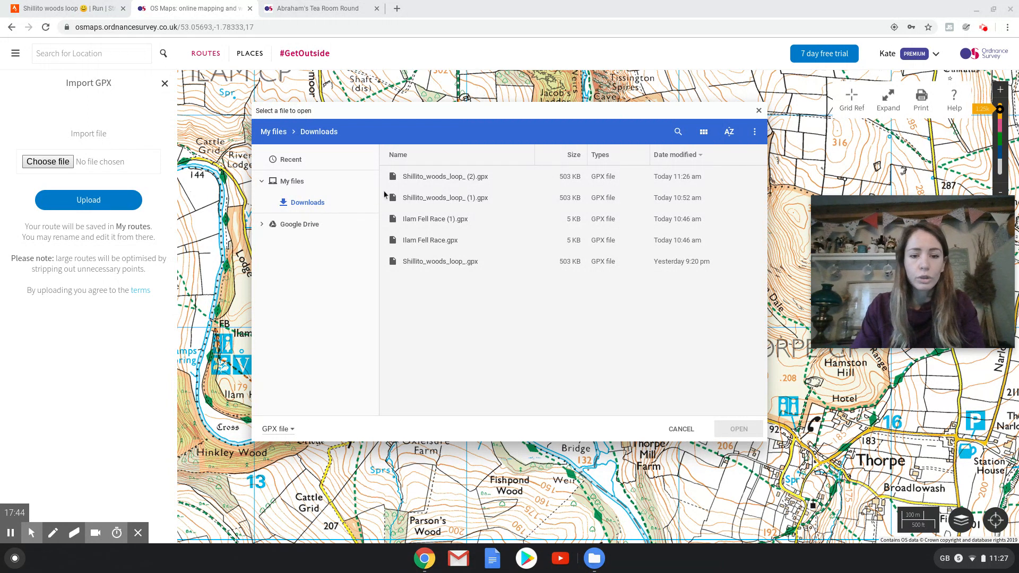
click(419, 177)
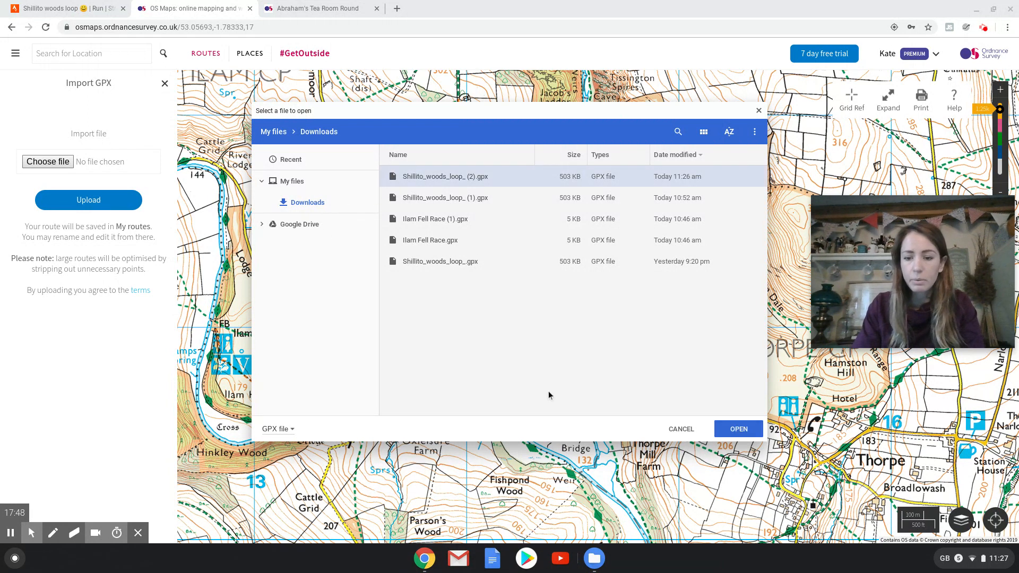
click(726, 430)
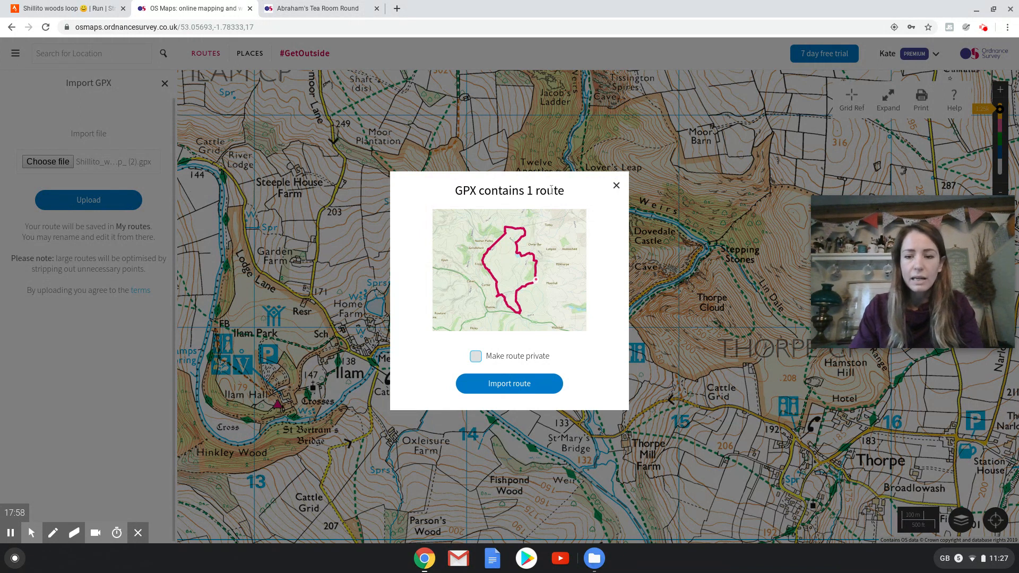
click(524, 387)
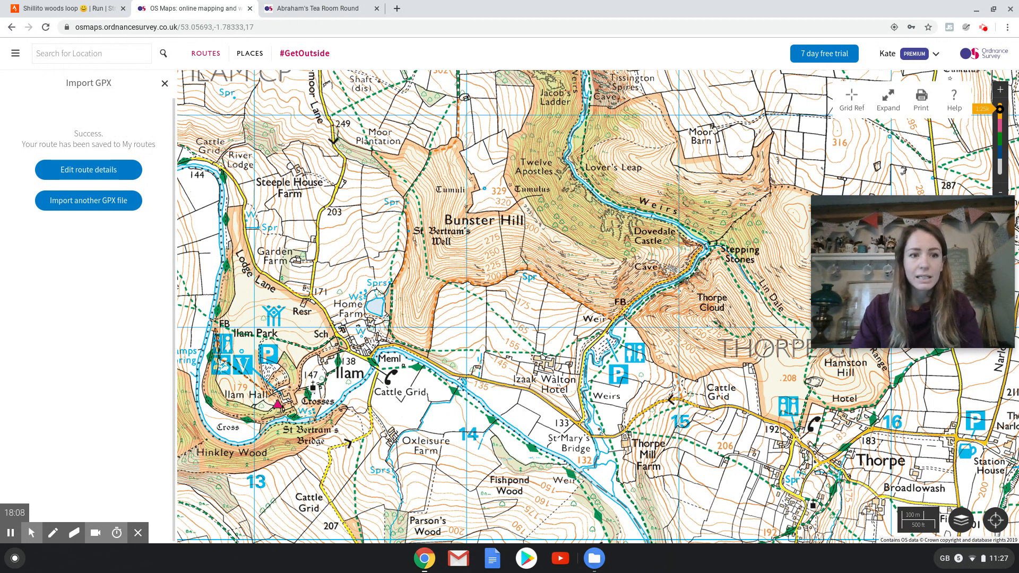
click(166, 85)
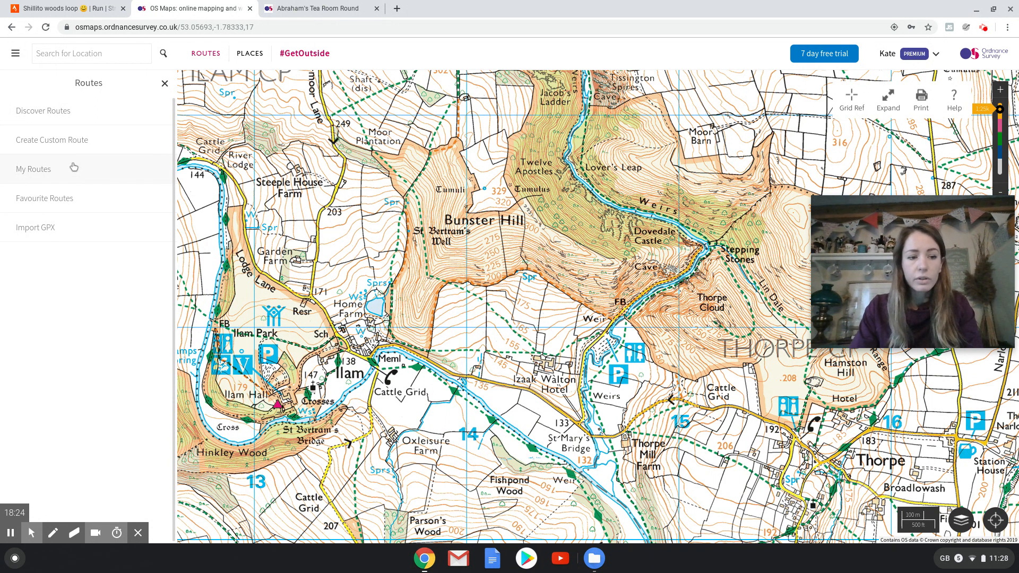
Search My Routes for "shil", and open the details of the imported Shillito woods loop route.
click(88, 174)
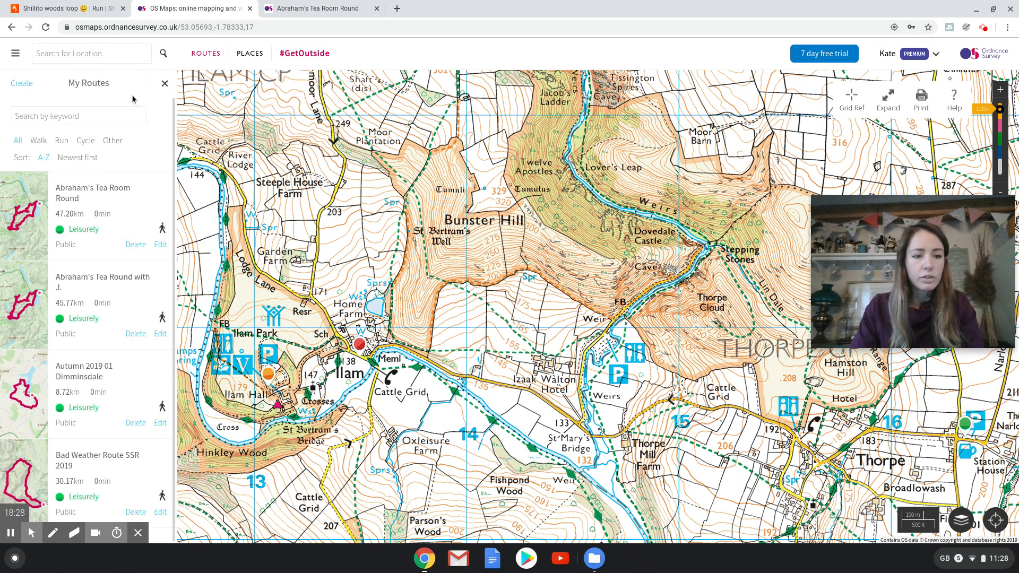
click(105, 110)
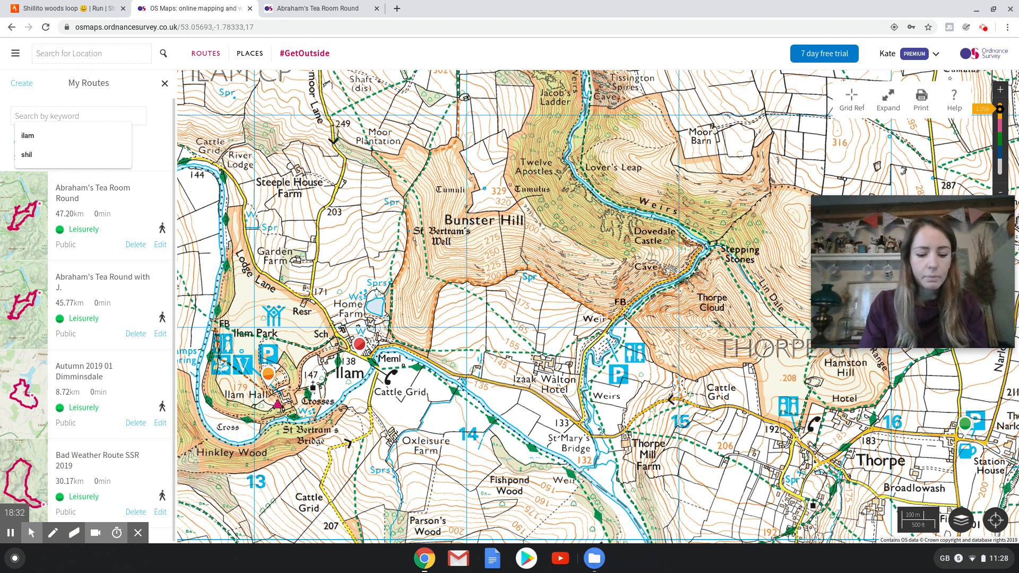
text(shil)
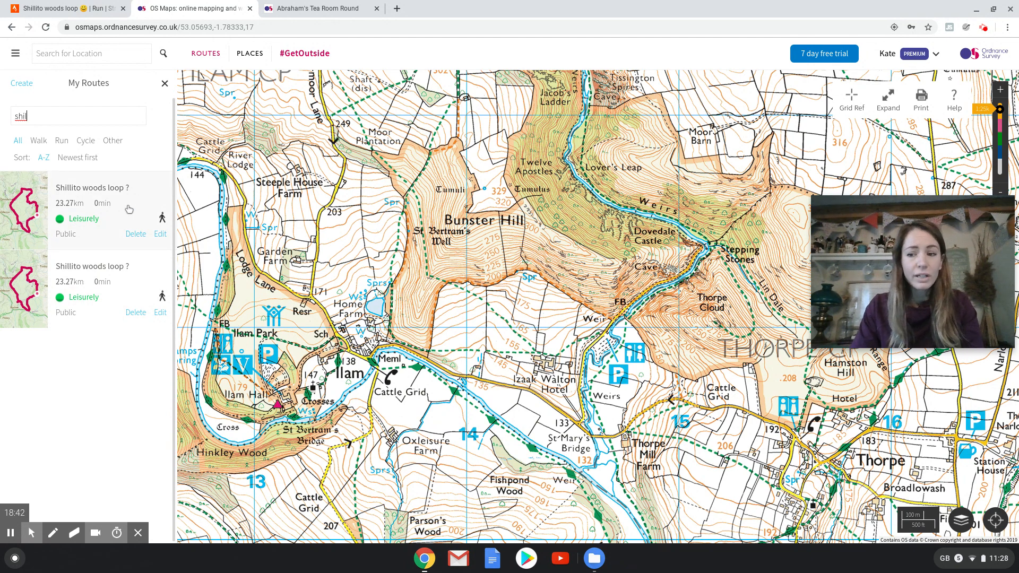
click(94, 198)
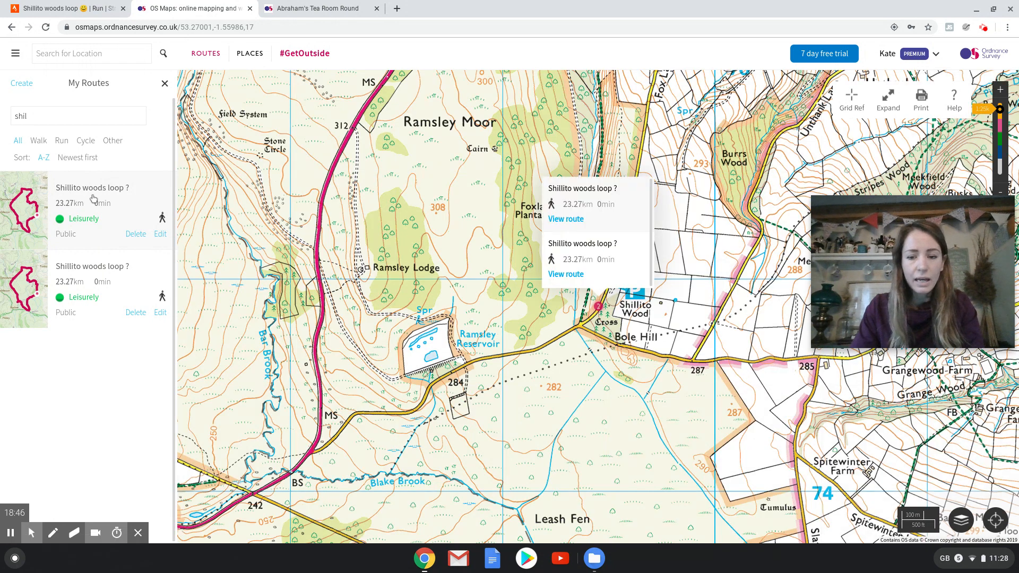
click(568, 222)
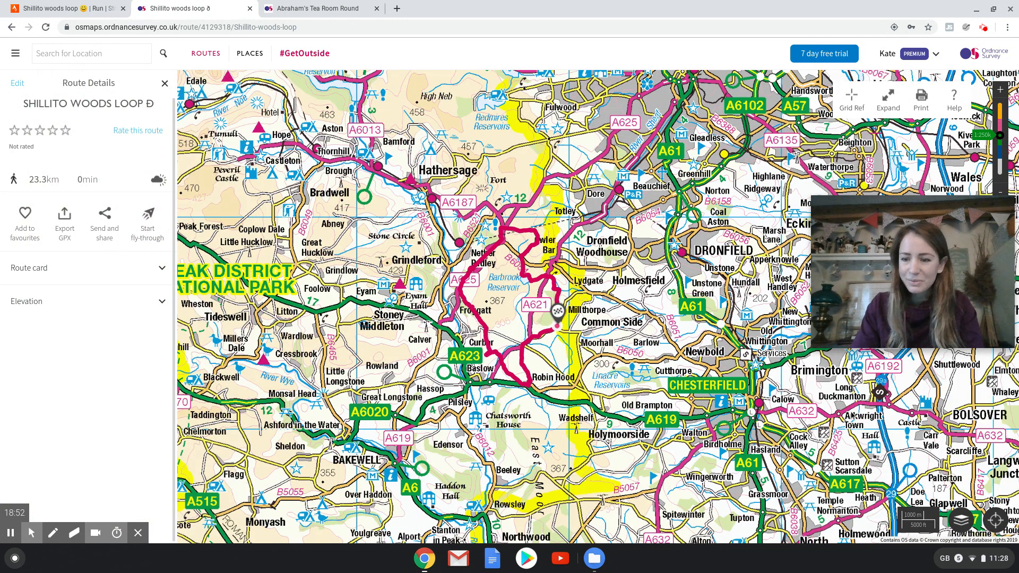
Switch the base map under the Shillito woods loop to Standard, and remove the stray dropped pin.
click(963, 521)
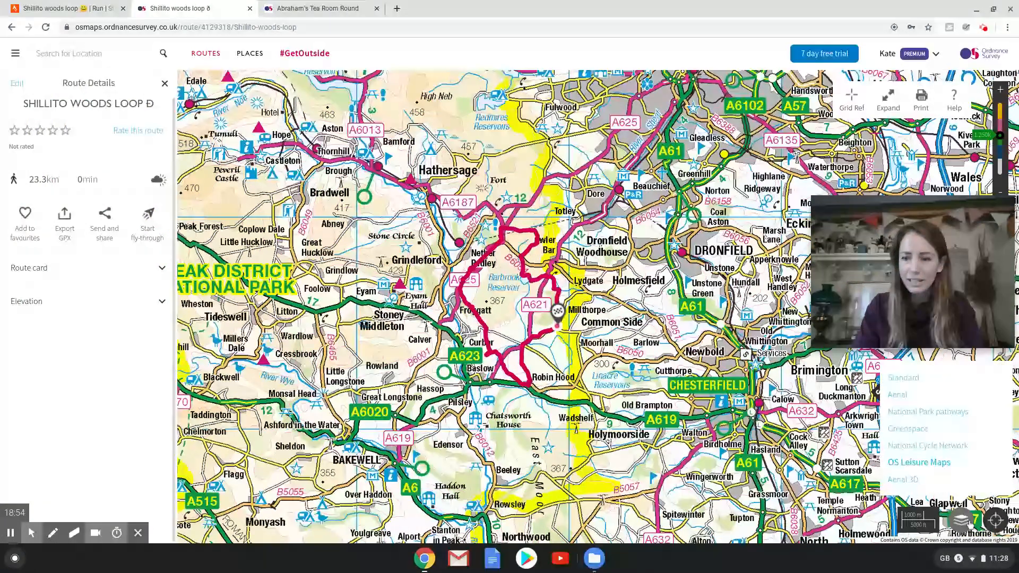
click(920, 377)
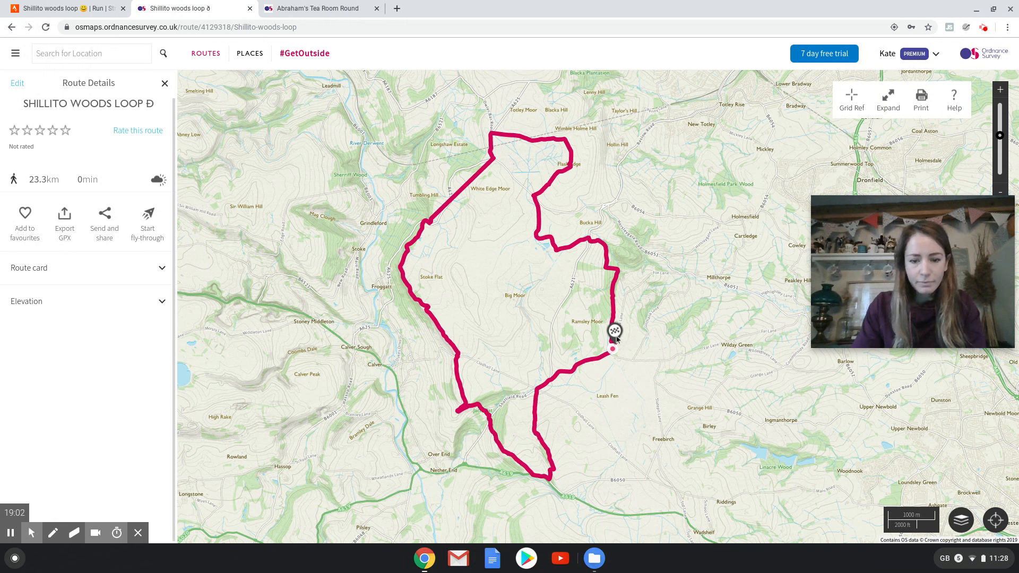
scroll(634, 374, up, 2)
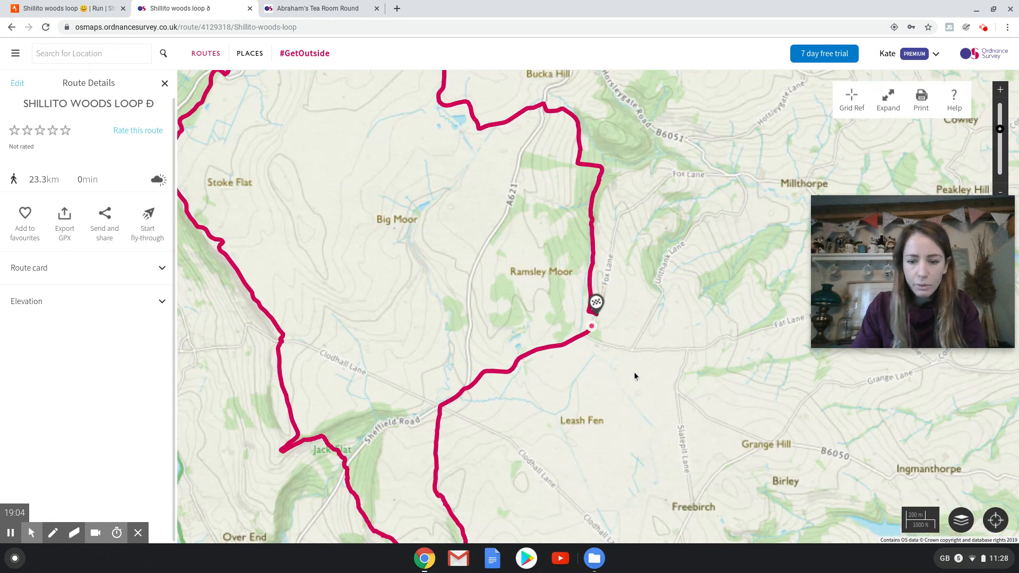
click(670, 263)
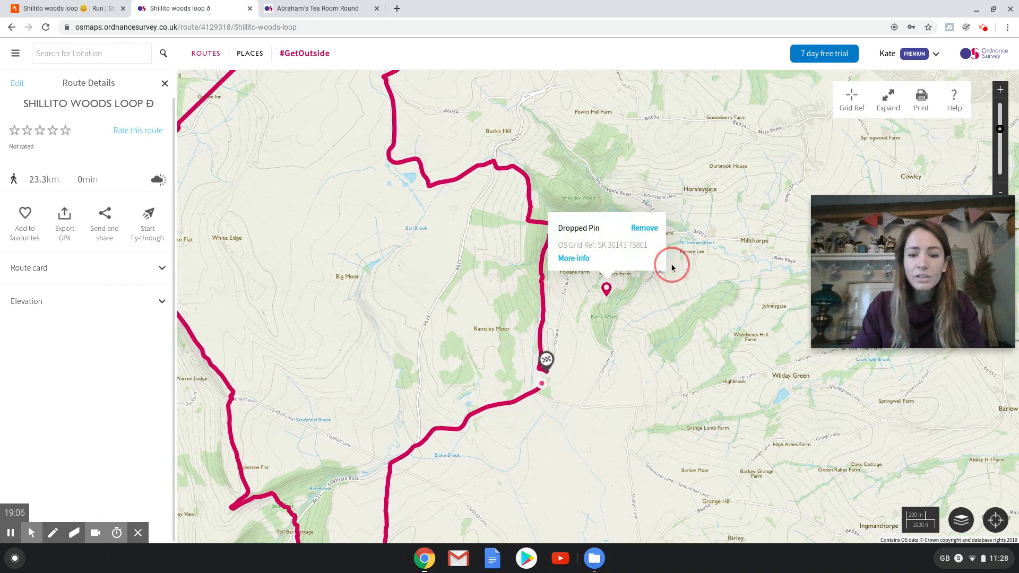
click(649, 239)
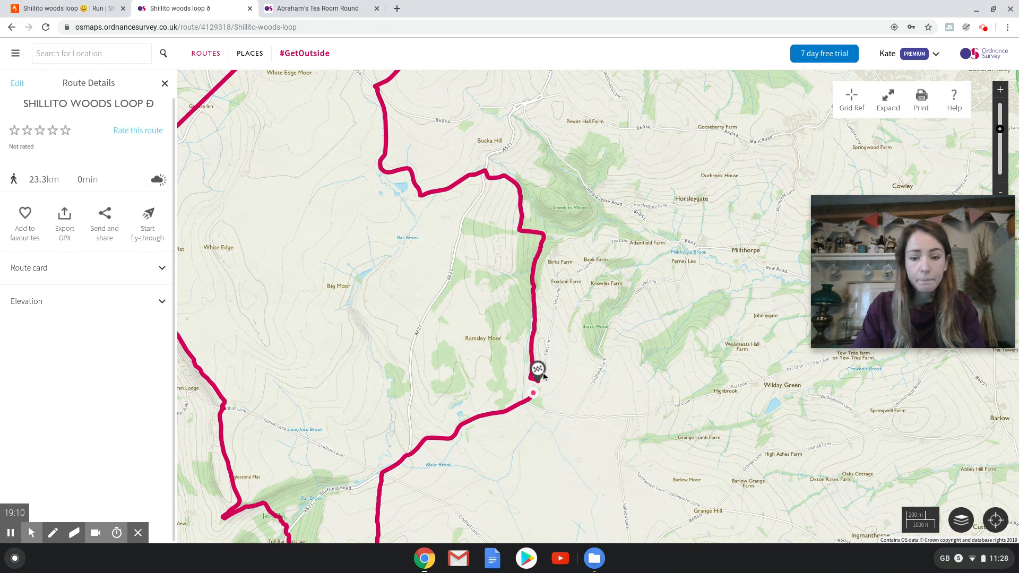
Show the elevation profile of the Shillito woods loop, and examine it alongside the route on the map.
drag(436, 333, 567, 353)
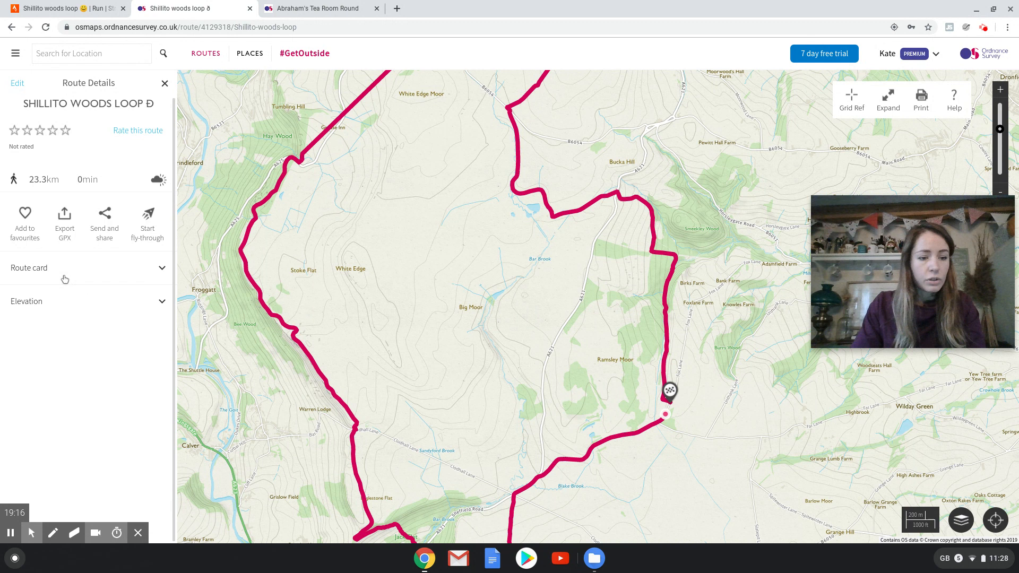
click(84, 295)
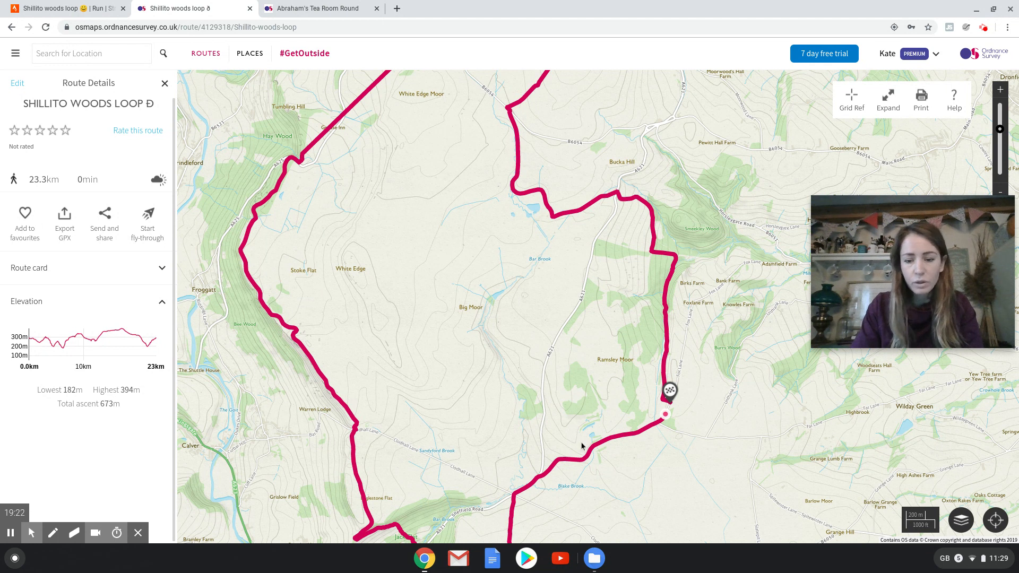
drag(634, 474, 637, 449)
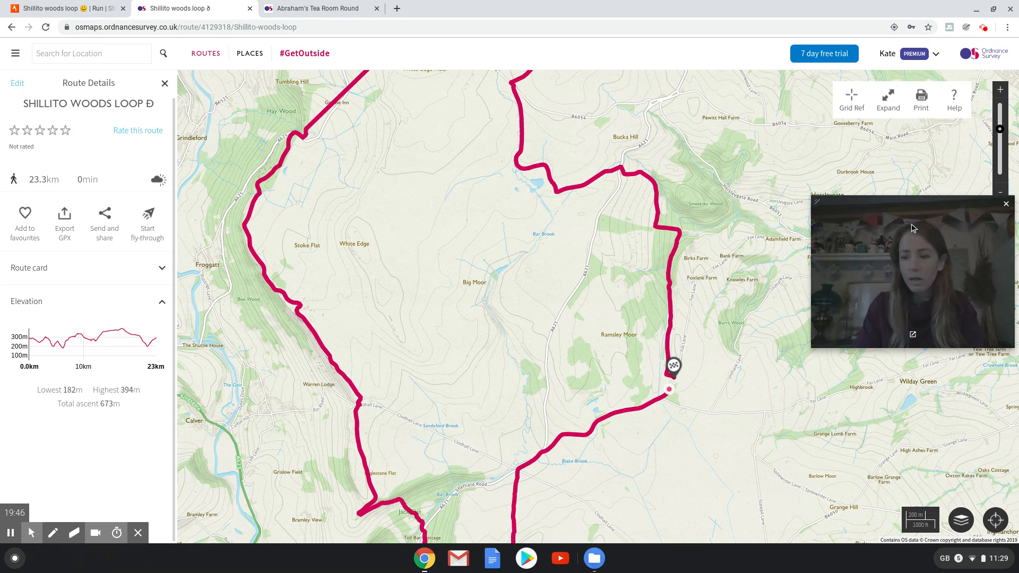
Open the print setup with the whole loop in view, try A4 landscape, and set the media back to A4 portrait.
drag(909, 241, 909, 409)
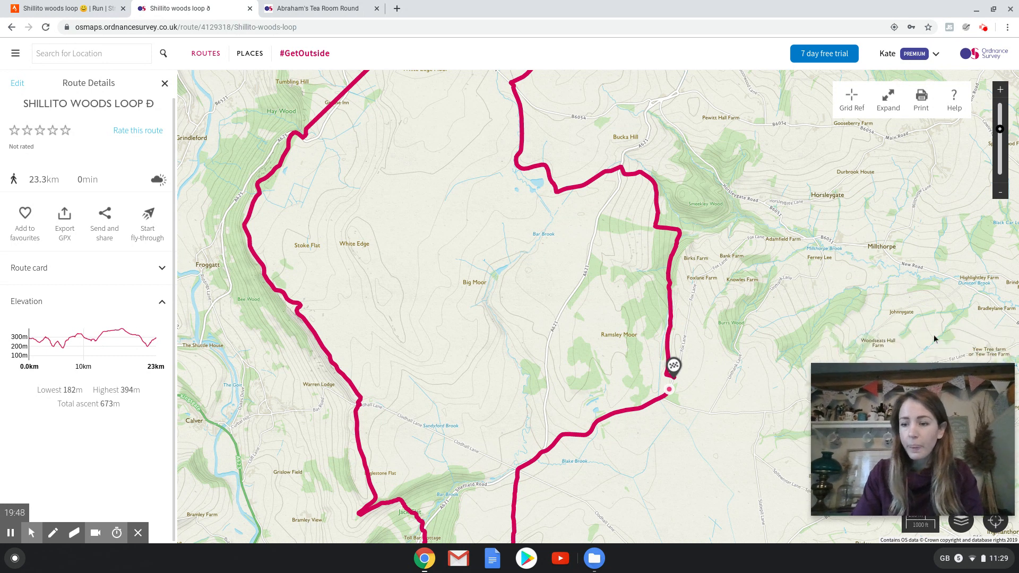
click(1000, 192)
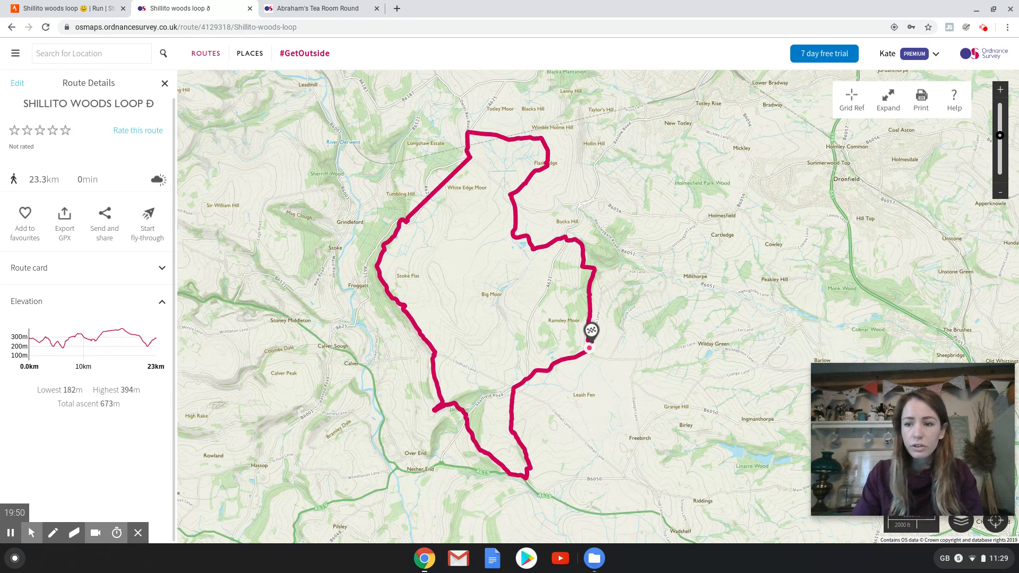
click(930, 105)
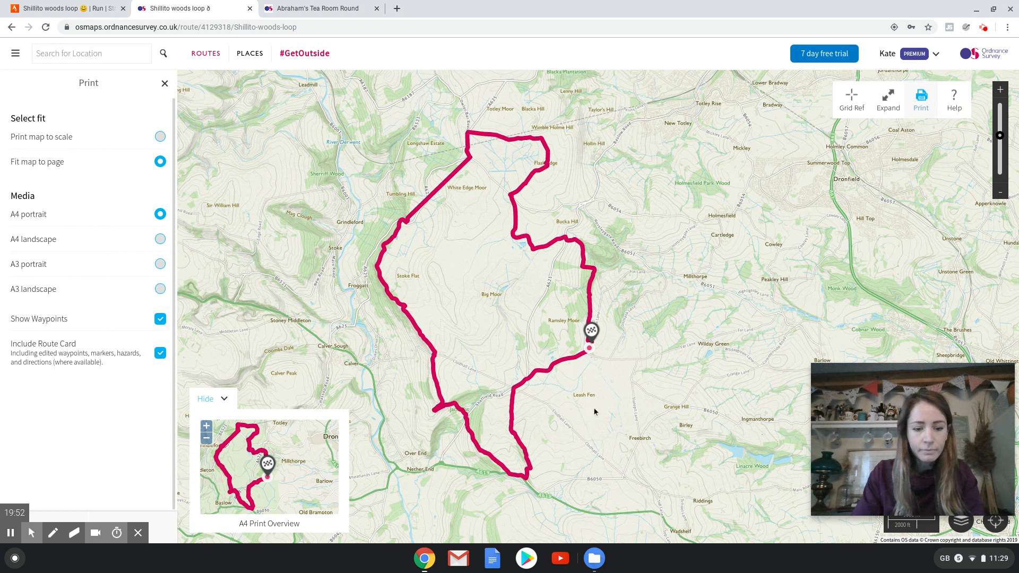
click(160, 240)
click(160, 215)
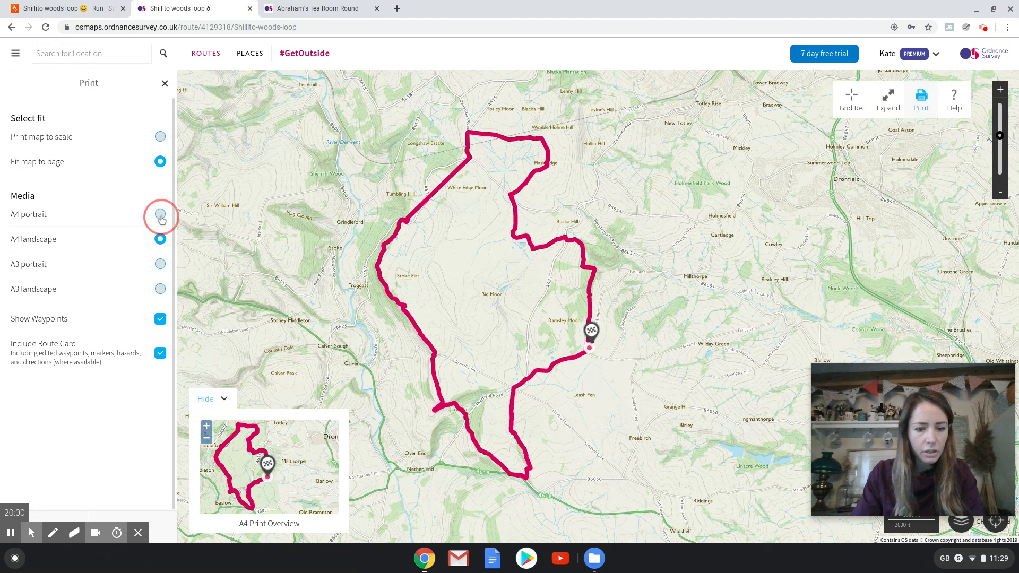
drag(643, 371, 748, 374)
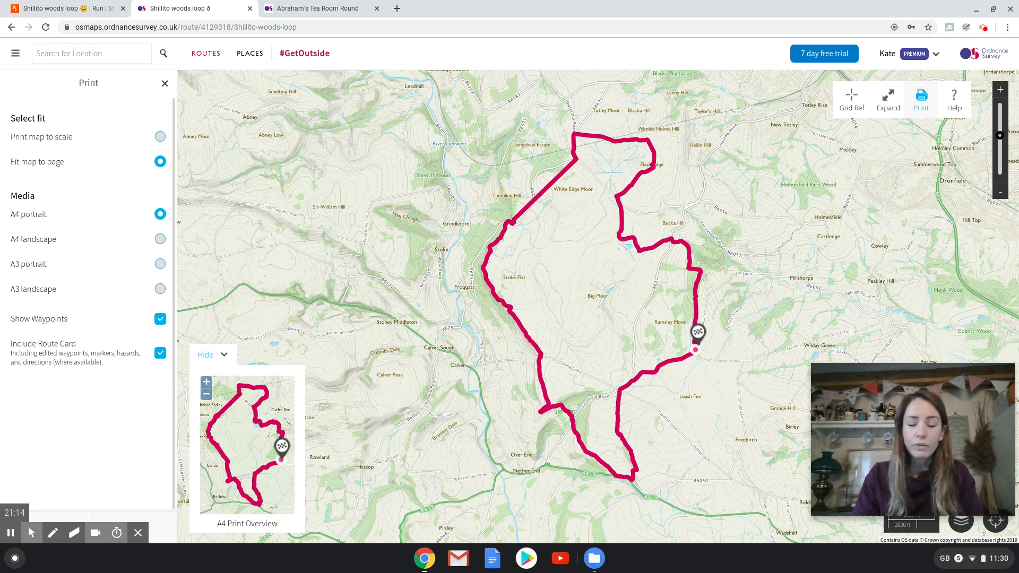
click(139, 532)
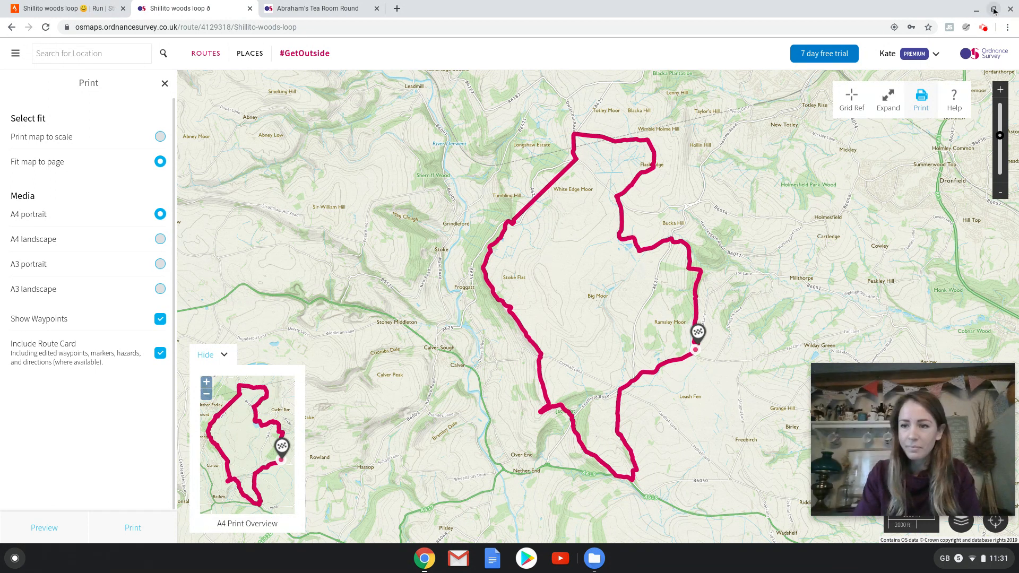
click(984, 30)
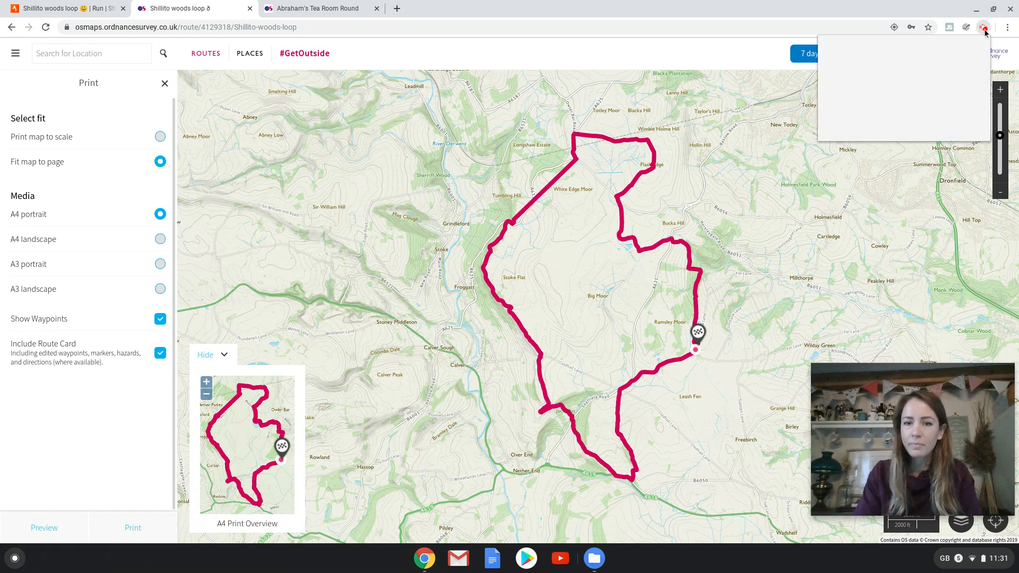